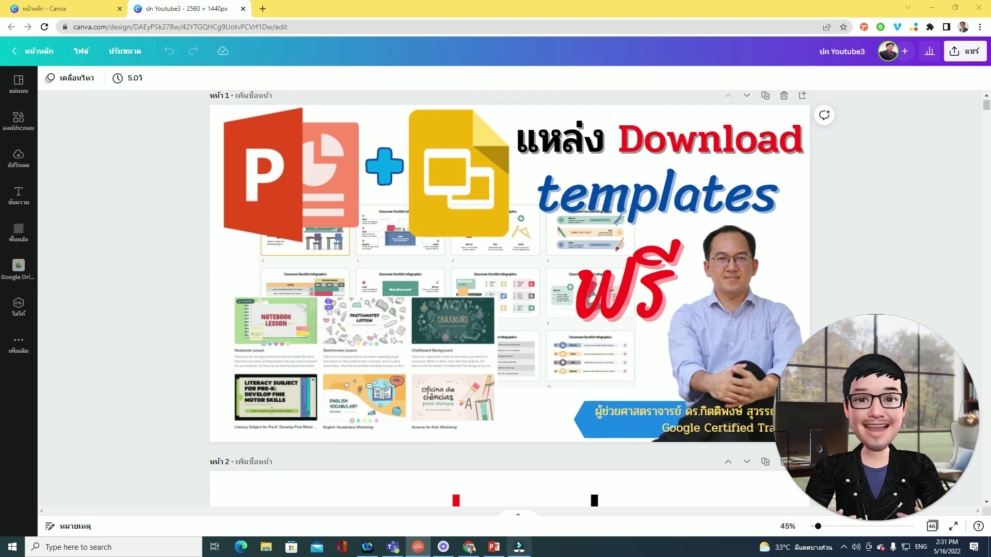
Switch from the PowerPoint start screen back to the Canva thumbnail design in Chrome
{"action": "left_click", "coordinate": [494, 547]}
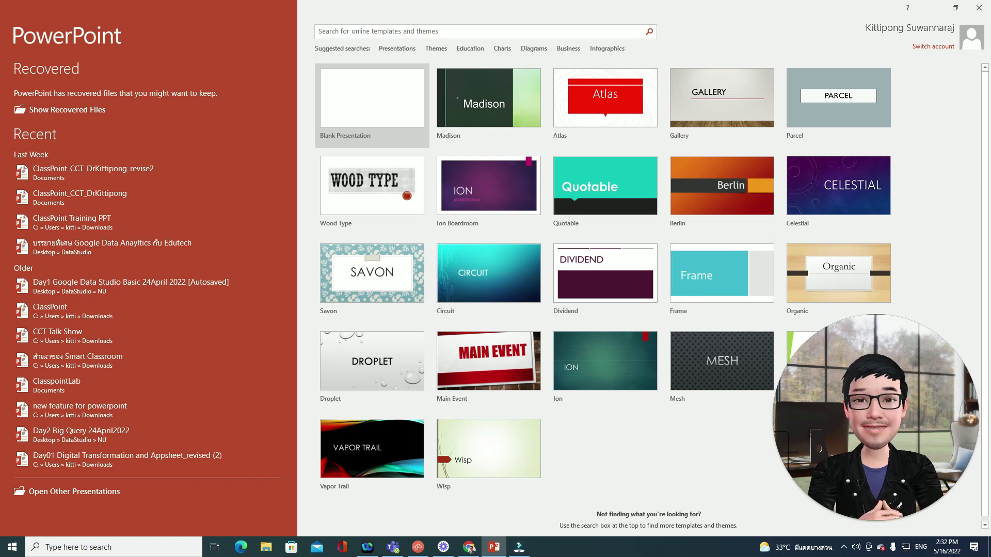
{"action": "key", "text": "alt+Tab"}
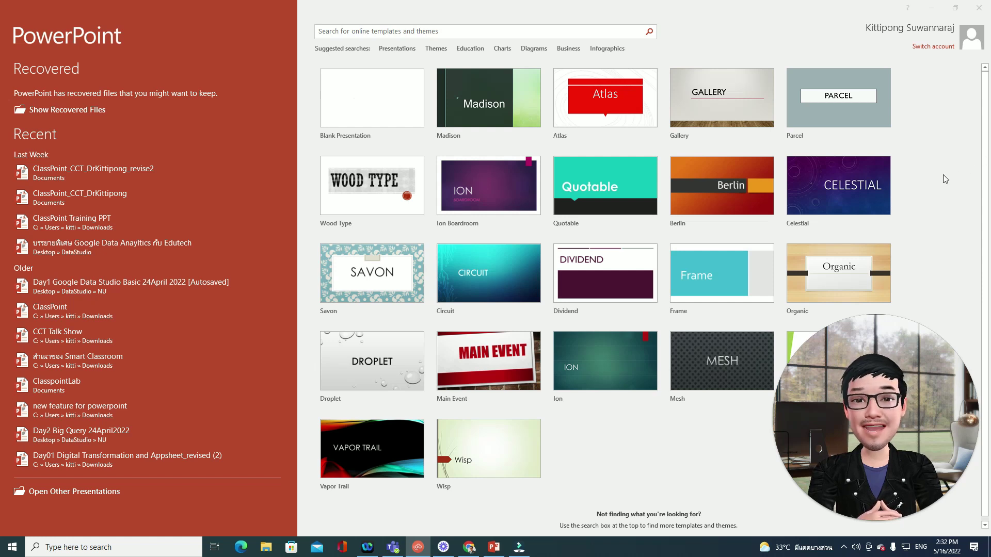
{"action": "left_click", "coordinate": [930, 7]}
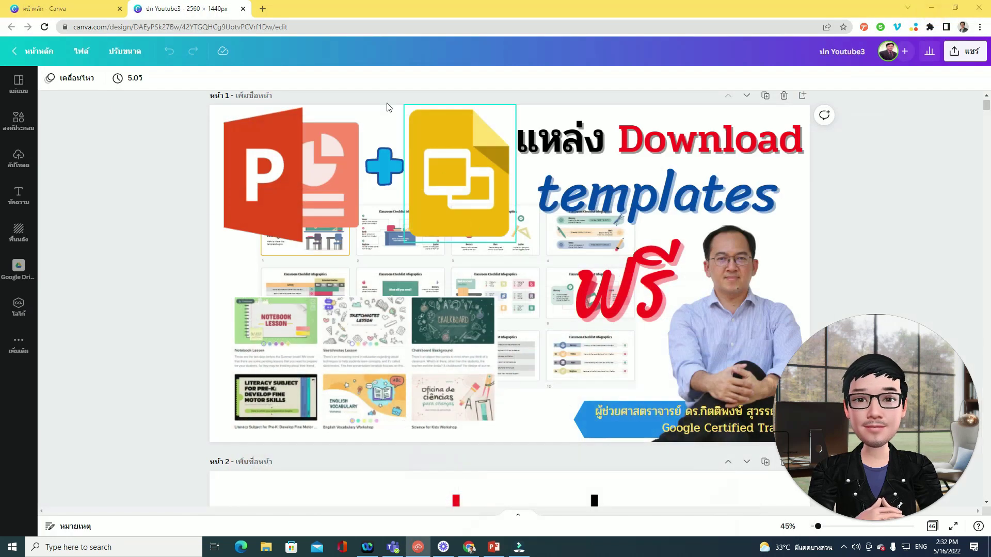
Open a new Chrome tab and go to slidesgo.com
{"action": "left_click", "coordinate": [263, 9]}
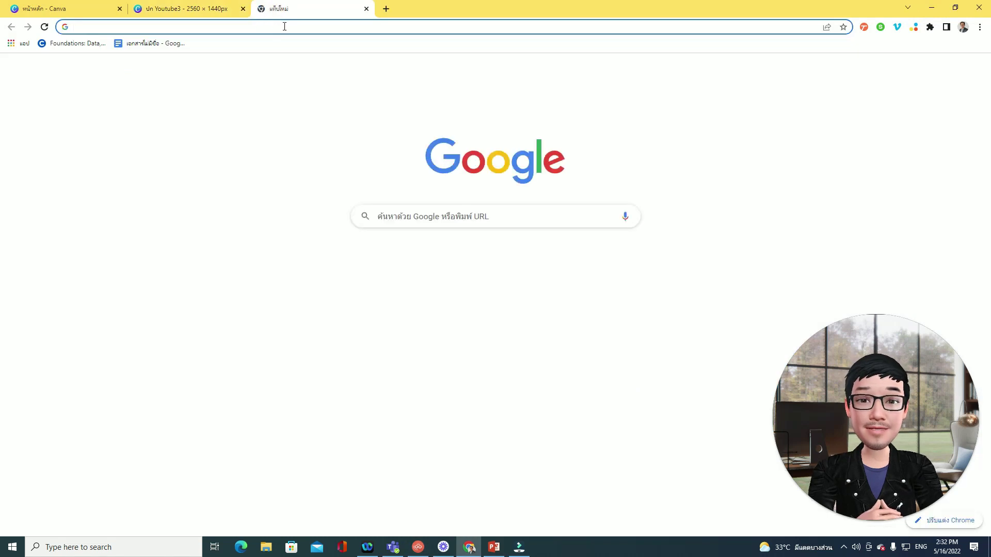
{"action": "left_click", "coordinate": [284, 26]}
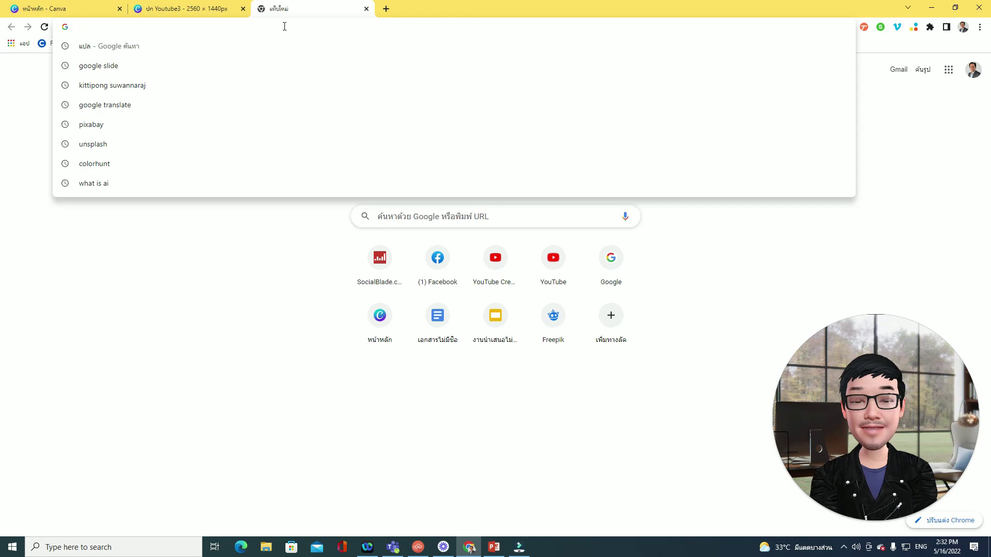
{"action": "left_click", "coordinate": [224, 248]}
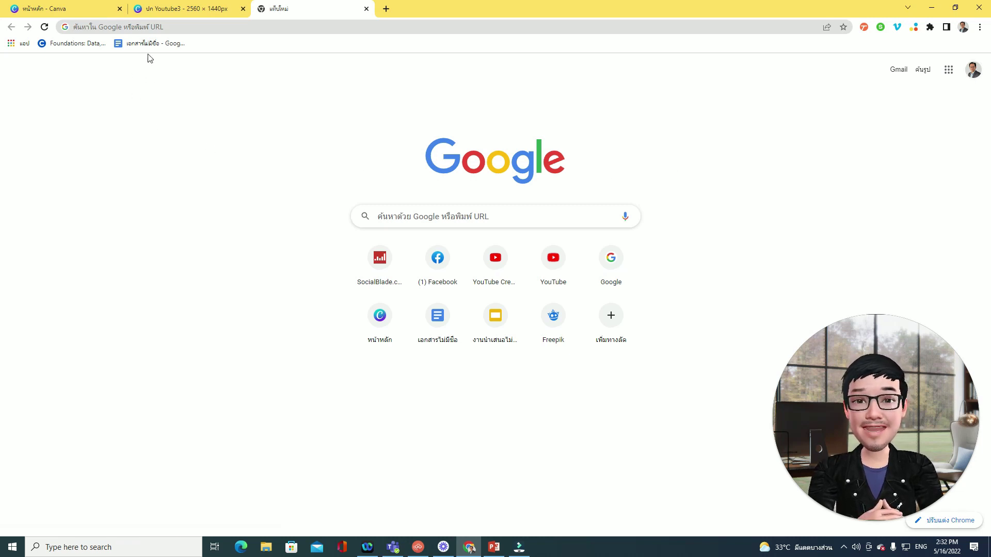
{"action": "left_click", "coordinate": [176, 28]}
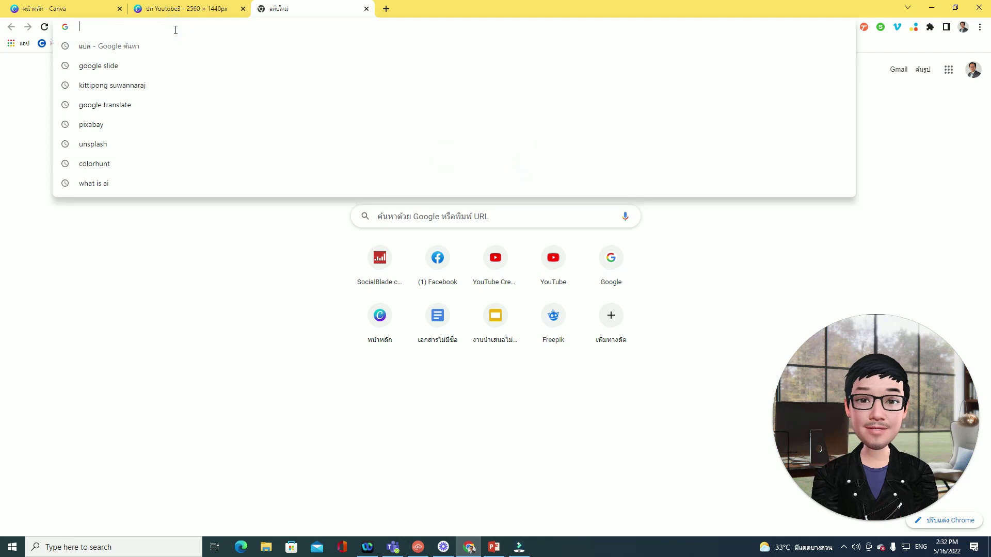
{"action": "type", "text": "slid"}
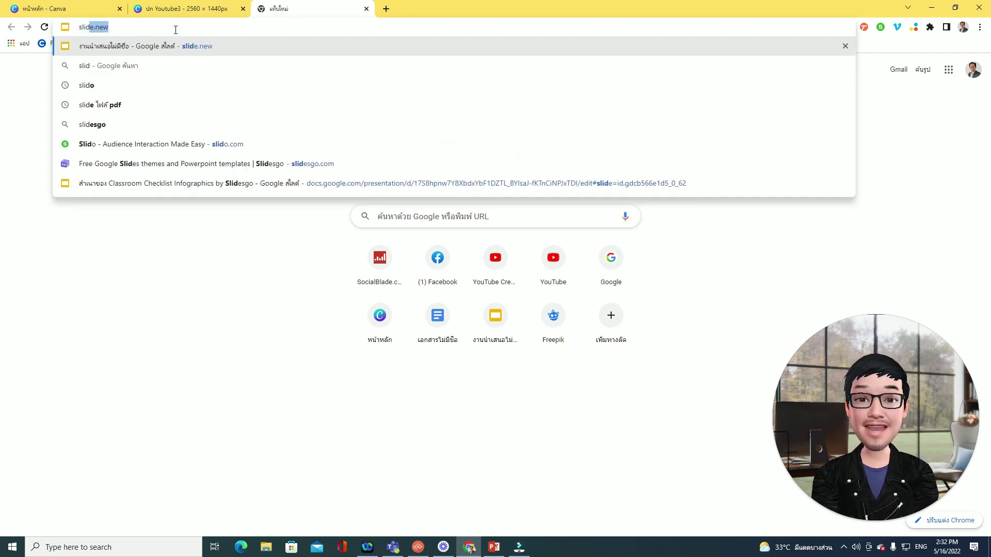
{"action": "type", "text": "es"}
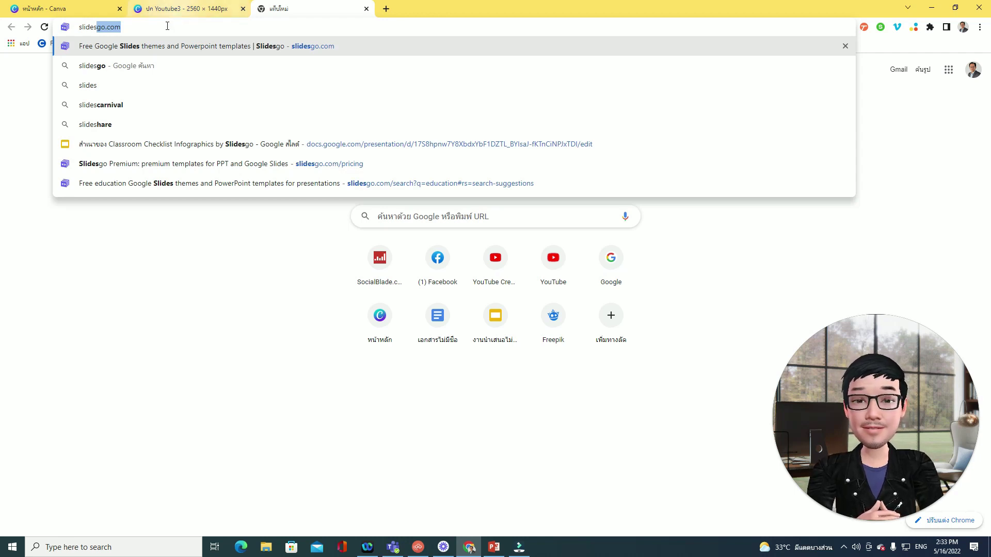
{"action": "left_click", "coordinate": [166, 27]}
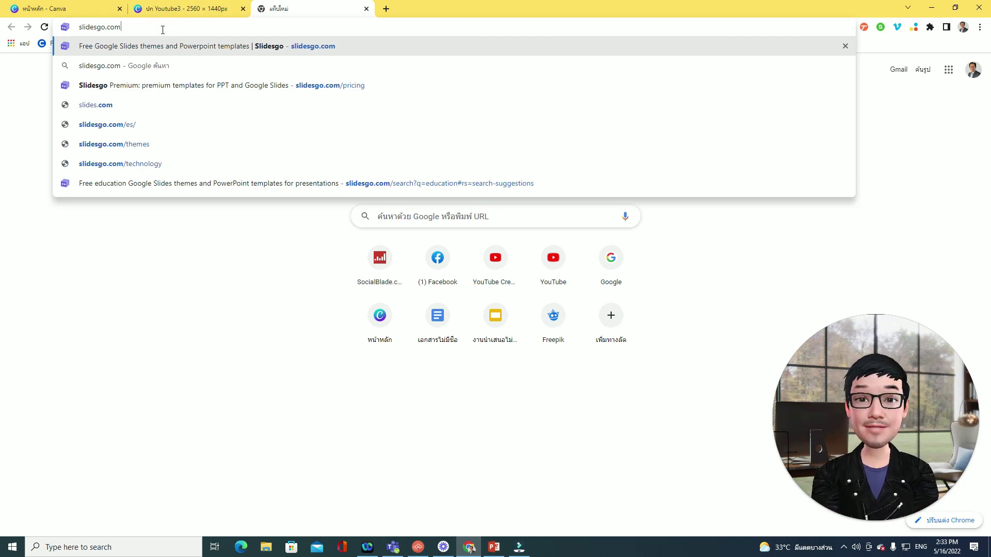
{"action": "key", "text": "Return"}
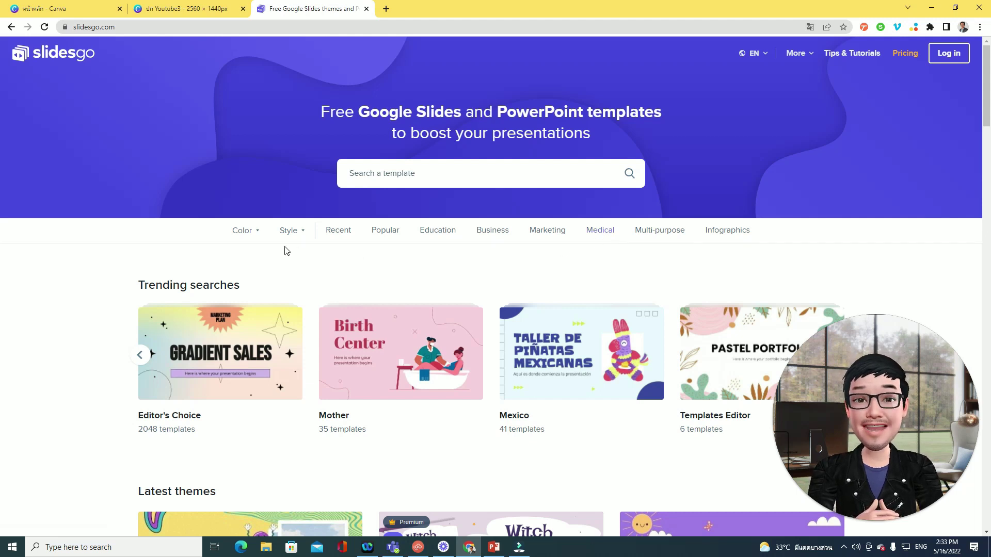
Check the homepage's Color and Style filters, then scroll through Latest themes and back up
{"action": "left_click", "coordinate": [257, 232]}
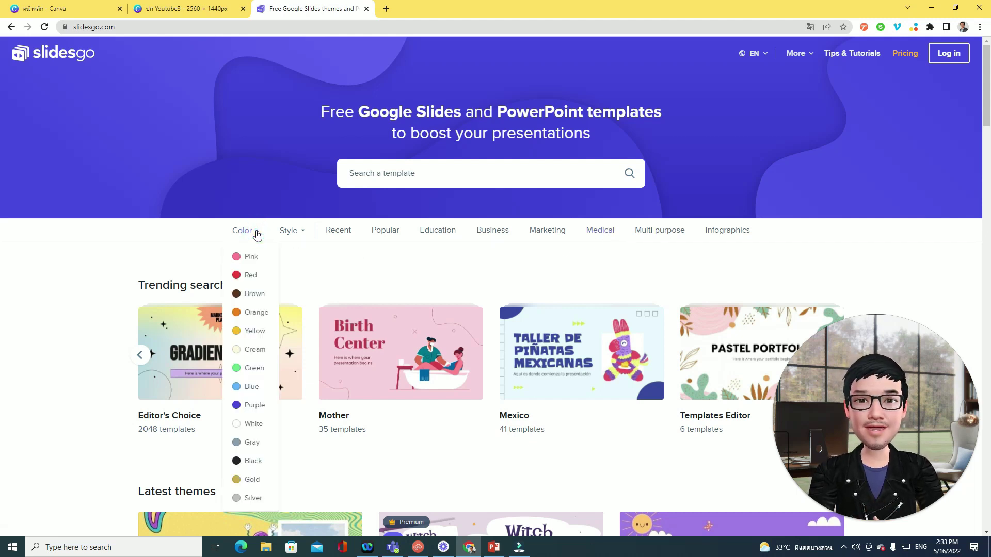
{"action": "left_click", "coordinate": [305, 238]}
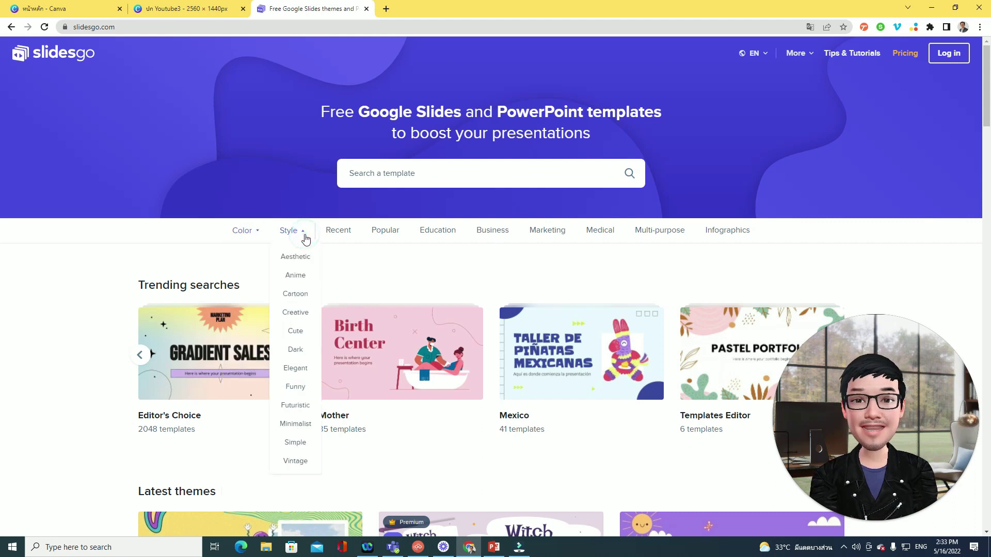
{"action": "left_click", "coordinate": [400, 254]}
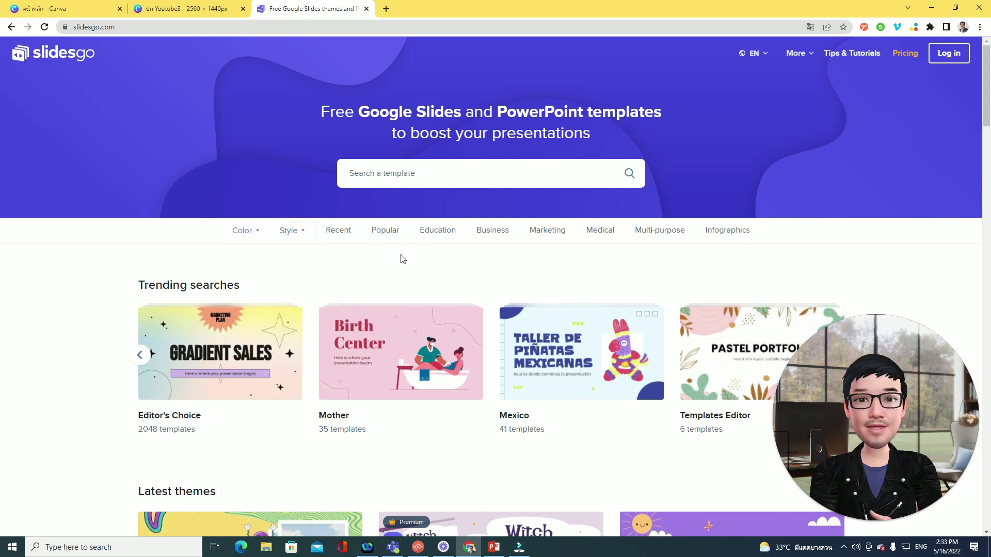
{"action": "scroll", "coordinate": [437, 274], "scroll_direction": "down", "scroll_amount": 5}
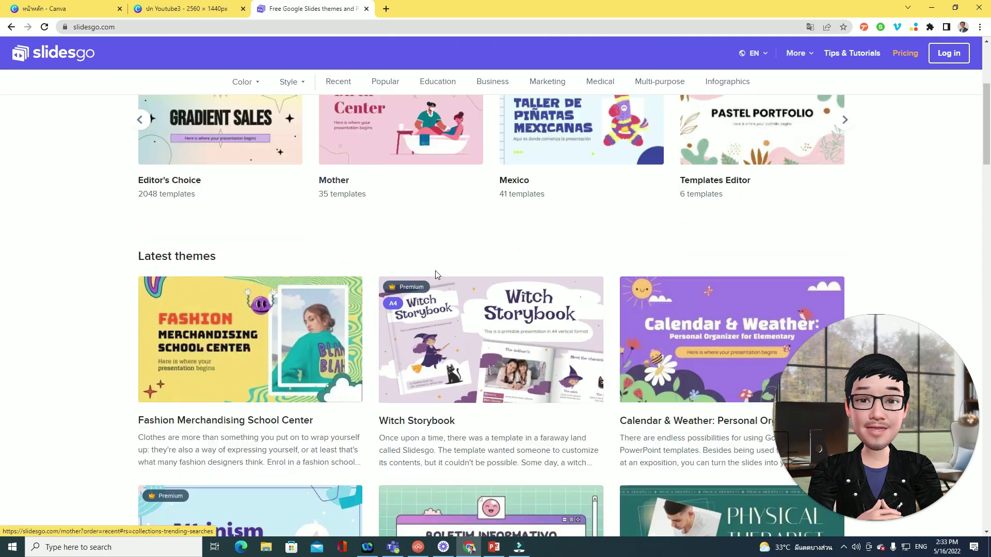
{"action": "scroll", "coordinate": [436, 274], "scroll_direction": "down", "scroll_amount": 3}
{"action": "scroll", "coordinate": [436, 274], "scroll_direction": "down", "scroll_amount": 4}
{"action": "scroll", "coordinate": [436, 274], "scroll_direction": "down", "scroll_amount": 5}
{"action": "scroll", "coordinate": [436, 274], "scroll_direction": "up", "scroll_amount": 5}
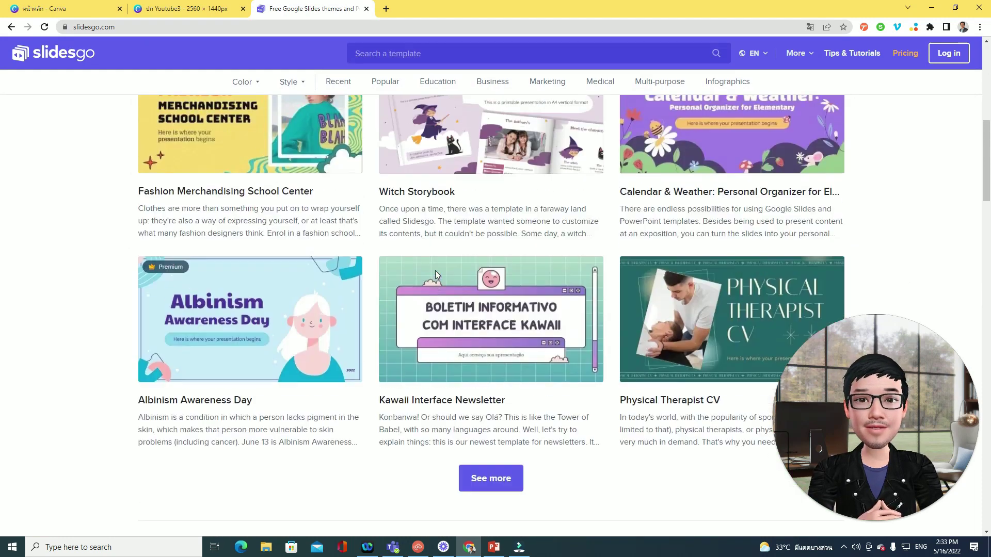
{"action": "scroll", "coordinate": [436, 272], "scroll_direction": "up", "scroll_amount": 4}
{"action": "scroll", "coordinate": [436, 272], "scroll_direction": "up", "scroll_amount": 5}
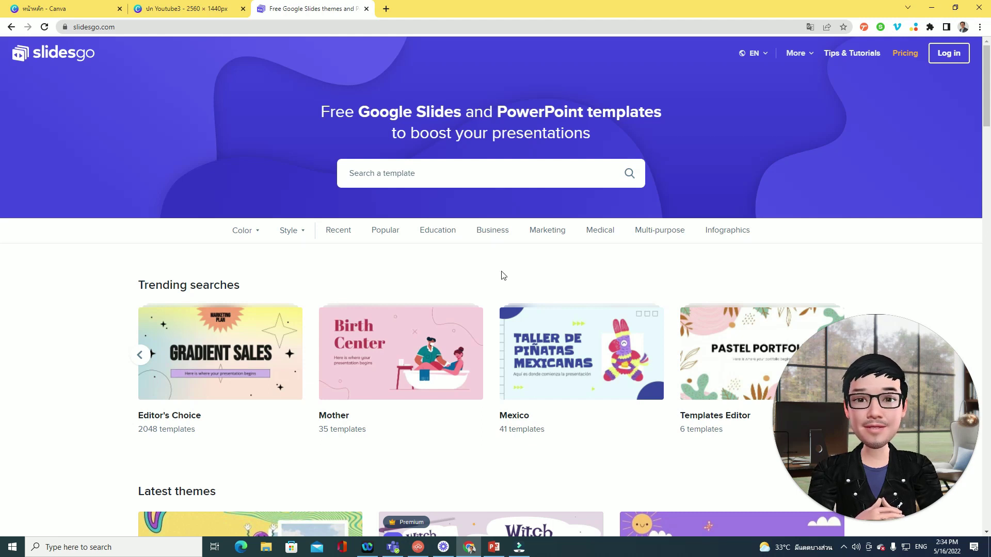
Search Slidesgo templates for 'classroom'
{"action": "left_click", "coordinate": [524, 170]}
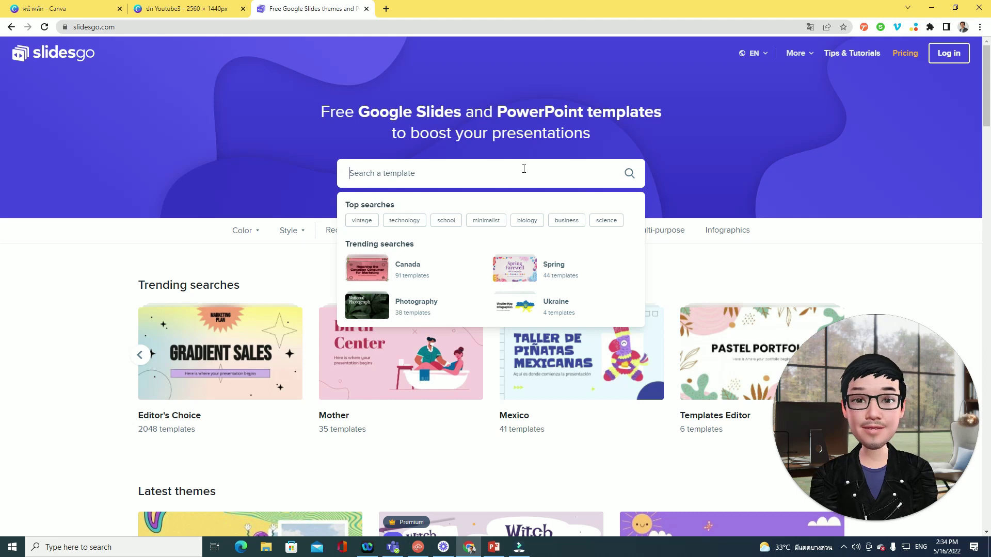
{"action": "type", "text": "cl"}
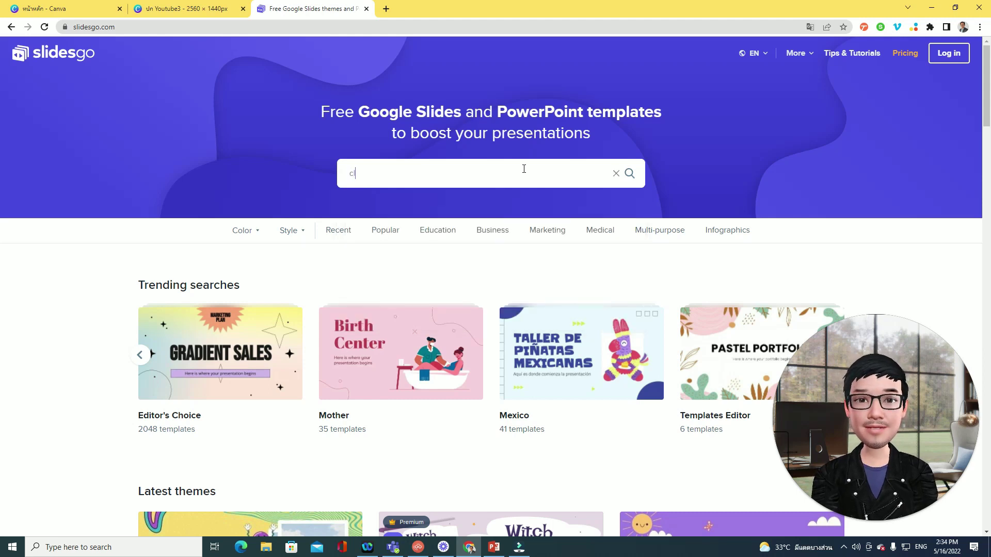
{"action": "type", "text": "assroom"}
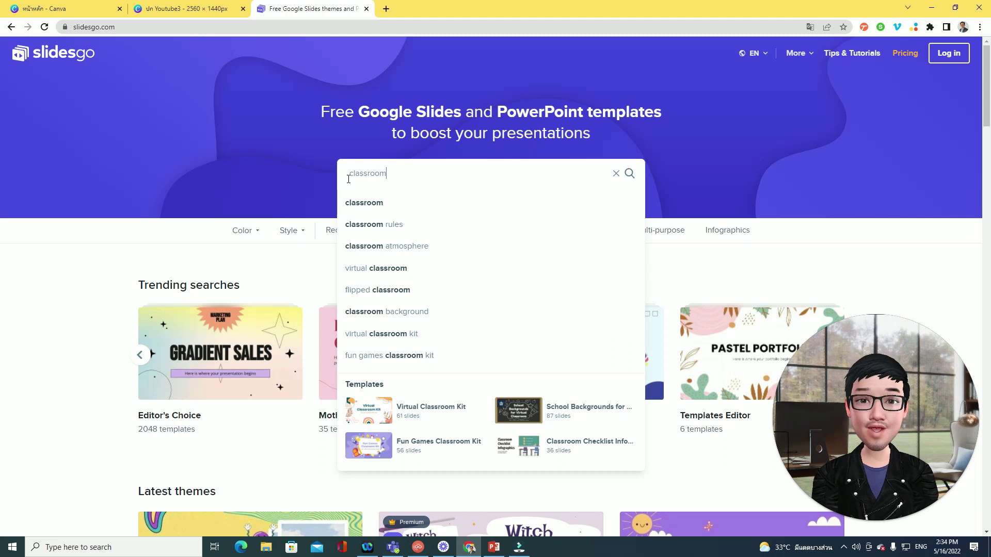
{"action": "left_click", "coordinate": [405, 174]}
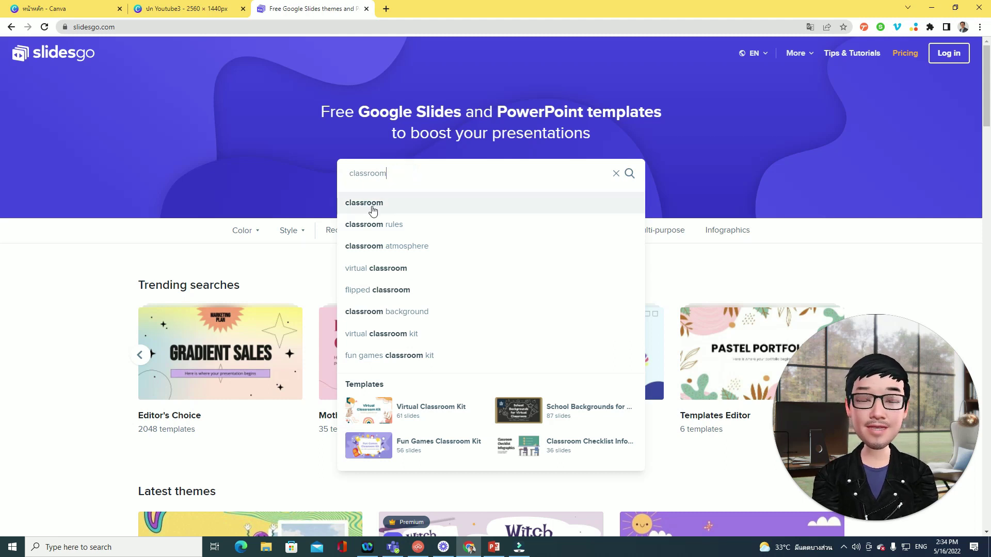
{"action": "left_click", "coordinate": [373, 207]}
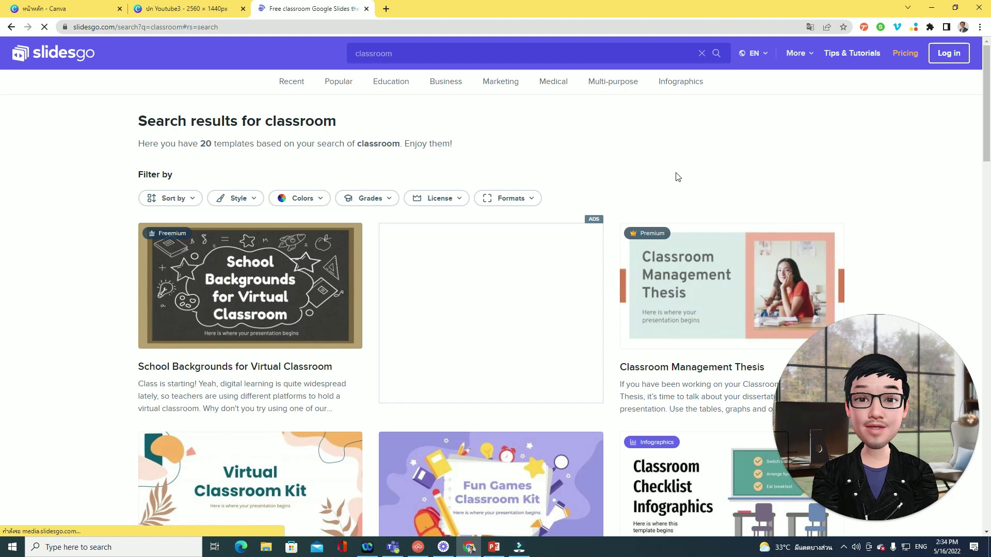
Scroll through the classroom results to locate Classroom Checklist Infographics
{"action": "scroll", "coordinate": [677, 177], "scroll_direction": "down", "scroll_amount": 1}
{"action": "scroll", "coordinate": [677, 177], "scroll_direction": "down", "scroll_amount": 1}
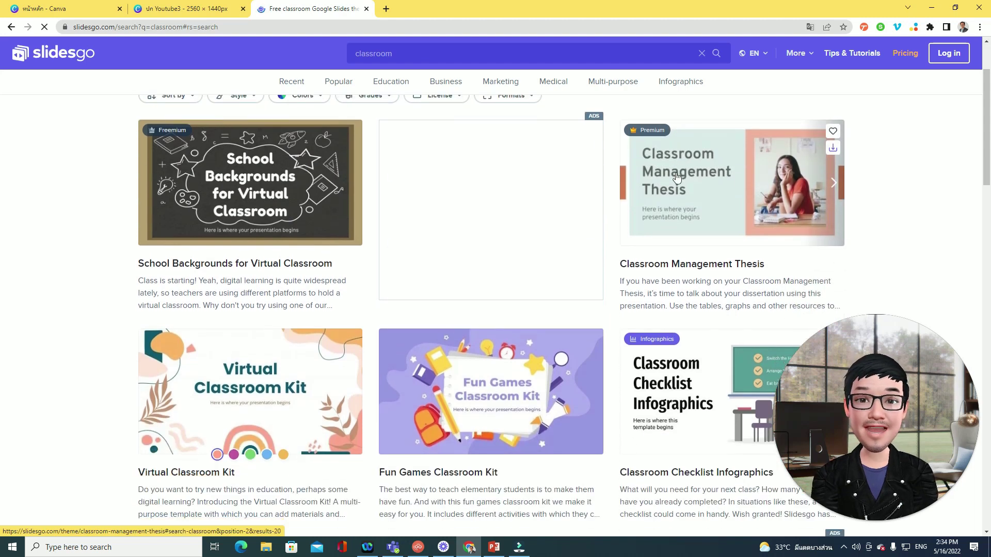
{"action": "scroll", "coordinate": [676, 176], "scroll_direction": "down", "scroll_amount": 2}
{"action": "scroll", "coordinate": [676, 175], "scroll_direction": "down", "scroll_amount": 1}
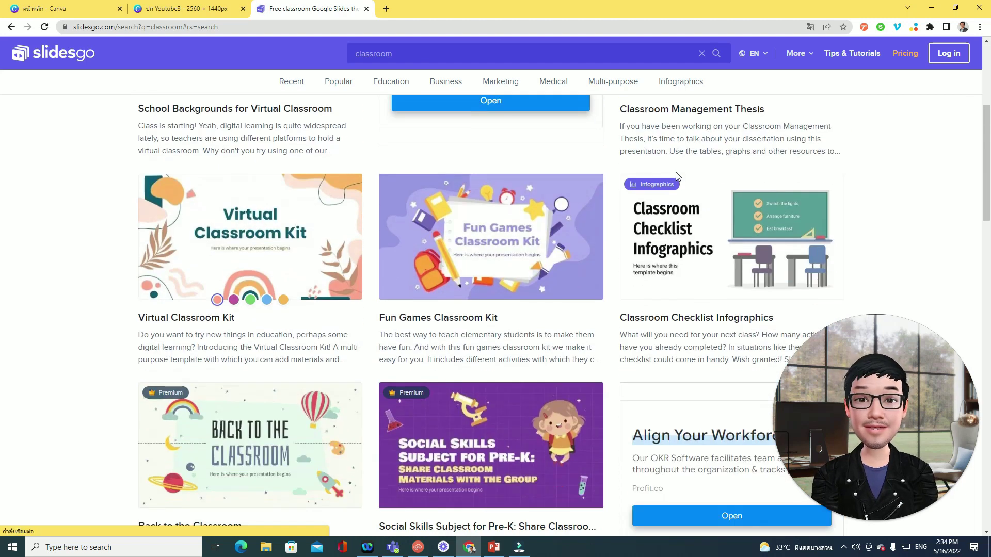
{"action": "scroll", "coordinate": [676, 176], "scroll_direction": "down", "scroll_amount": 3}
{"action": "scroll", "coordinate": [782, 217], "scroll_direction": "up", "scroll_amount": 2}
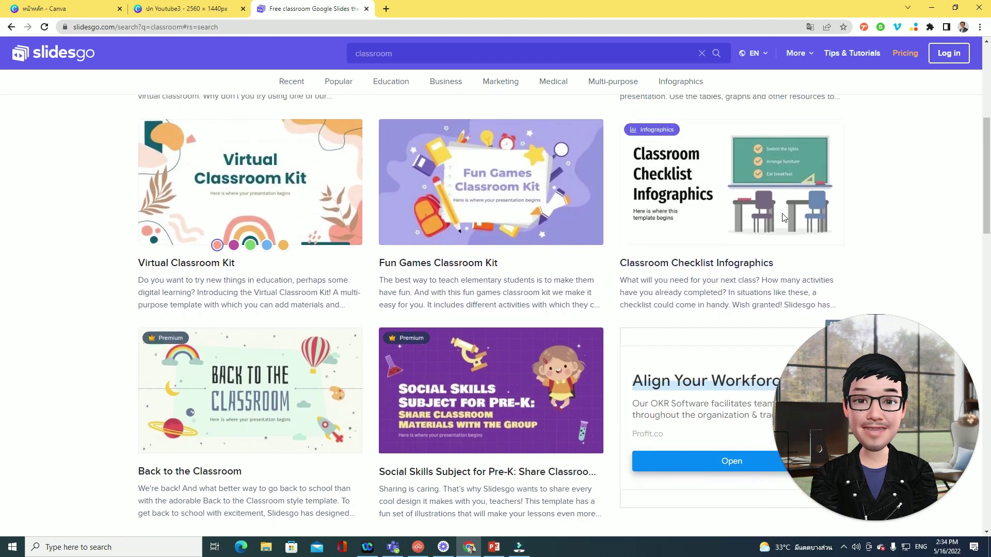
{"action": "scroll", "coordinate": [782, 217], "scroll_direction": "down", "scroll_amount": 3}
{"action": "scroll", "coordinate": [781, 219], "scroll_direction": "down", "scroll_amount": 2}
{"action": "scroll", "coordinate": [780, 219], "scroll_direction": "down", "scroll_amount": 4}
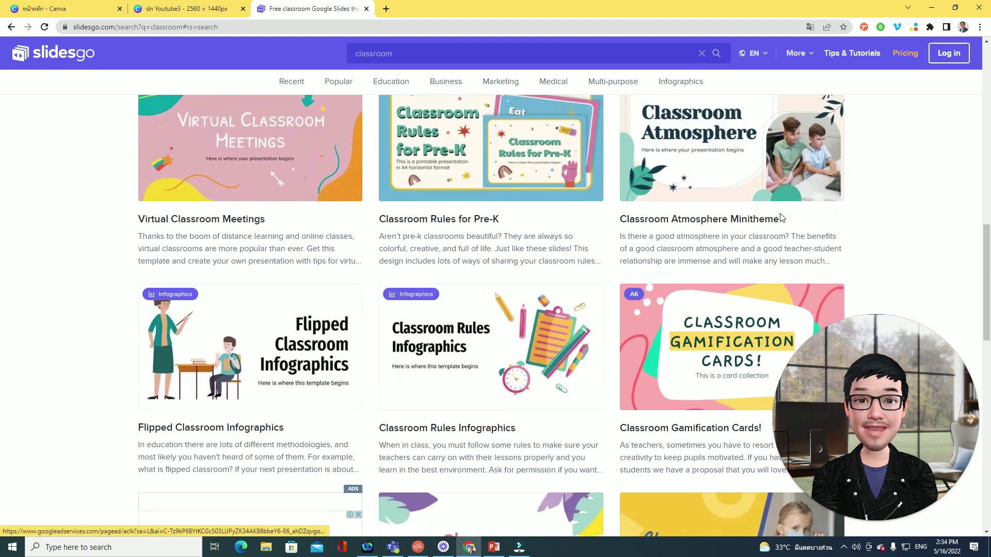
{"action": "scroll", "coordinate": [781, 218], "scroll_direction": "down", "scroll_amount": 2}
{"action": "scroll", "coordinate": [781, 219], "scroll_direction": "up", "scroll_amount": 3}
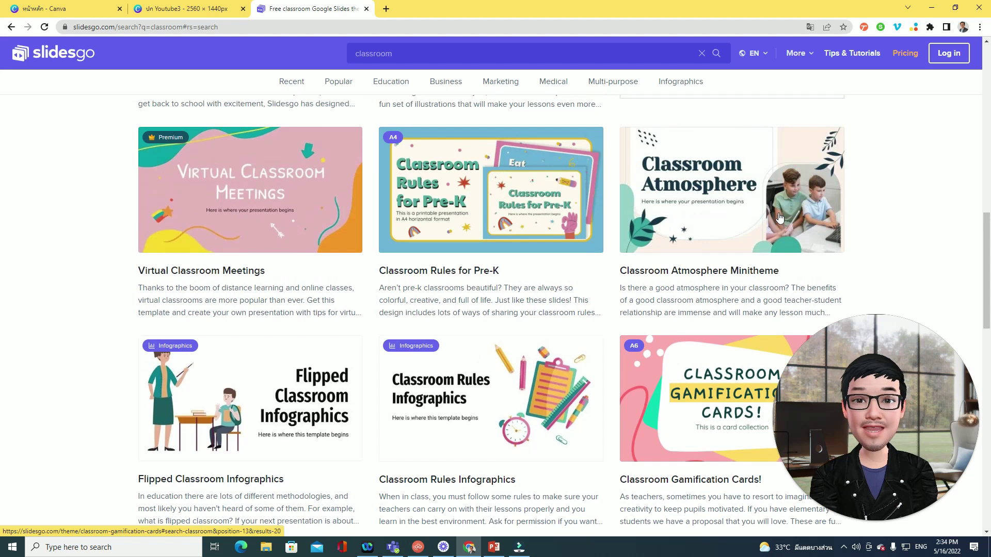
{"action": "scroll", "coordinate": [781, 218], "scroll_direction": "up", "scroll_amount": 4}
{"action": "scroll", "coordinate": [779, 218], "scroll_direction": "up", "scroll_amount": 3}
{"action": "scroll", "coordinate": [779, 218], "scroll_direction": "up", "scroll_amount": 2}
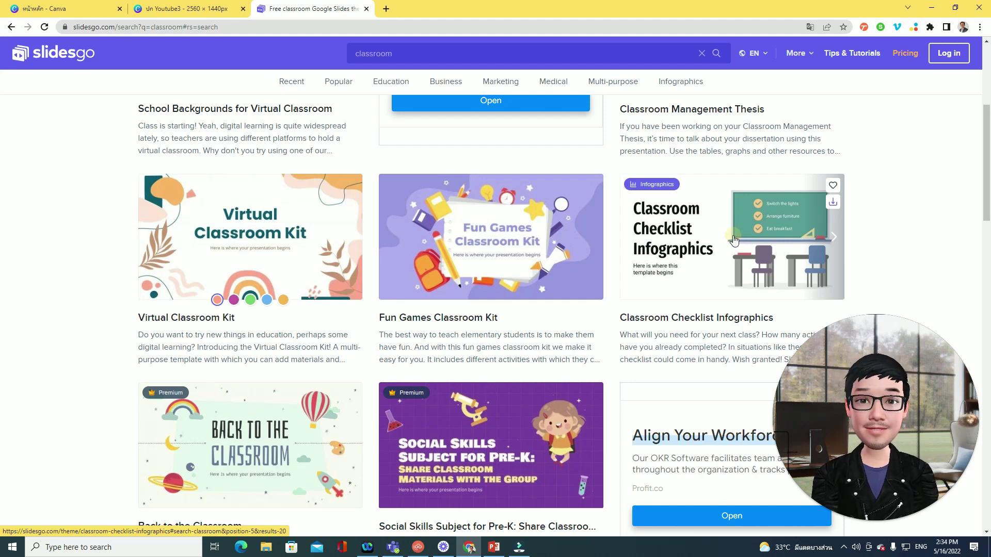
Open Classroom Checklist Infographics and page its preview to the 5/36 timeline table slide
{"action": "left_click", "coordinate": [734, 240]}
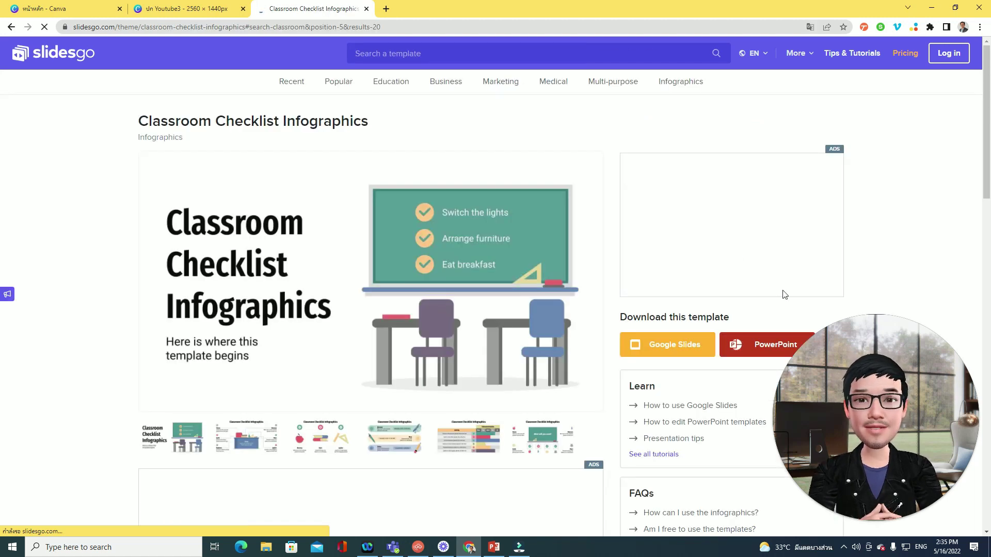
{"action": "left_click", "coordinate": [856, 344]}
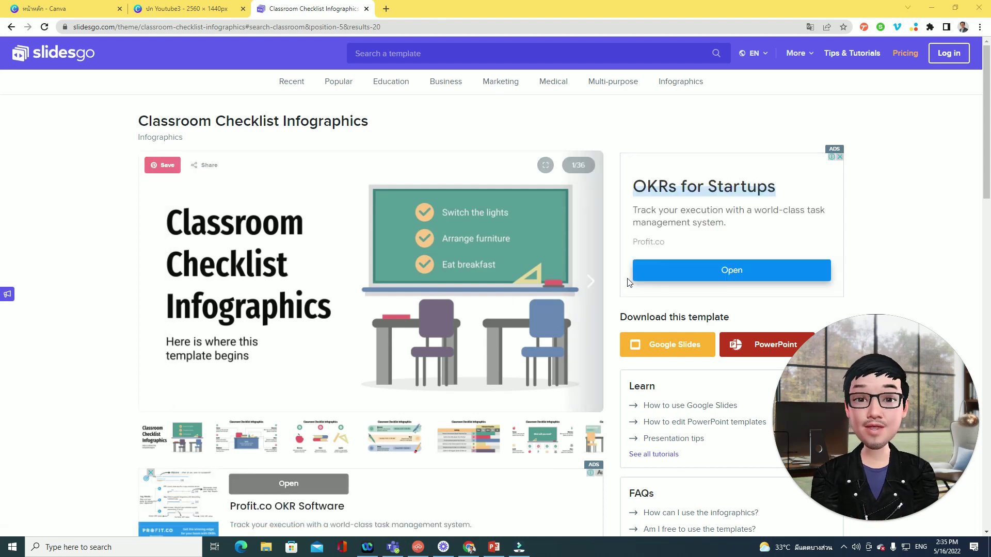
{"action": "left_click", "coordinate": [590, 281]}
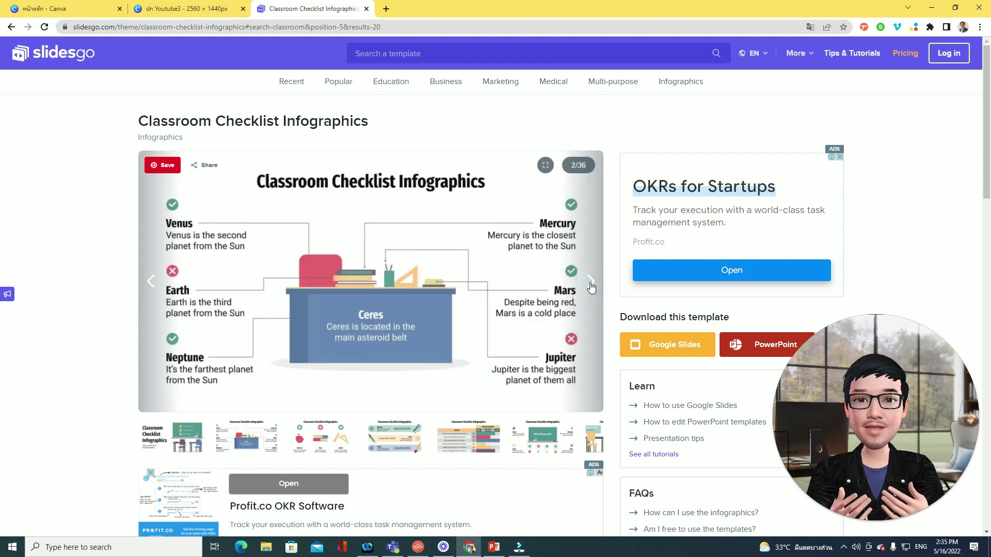
{"action": "left_click", "coordinate": [590, 283]}
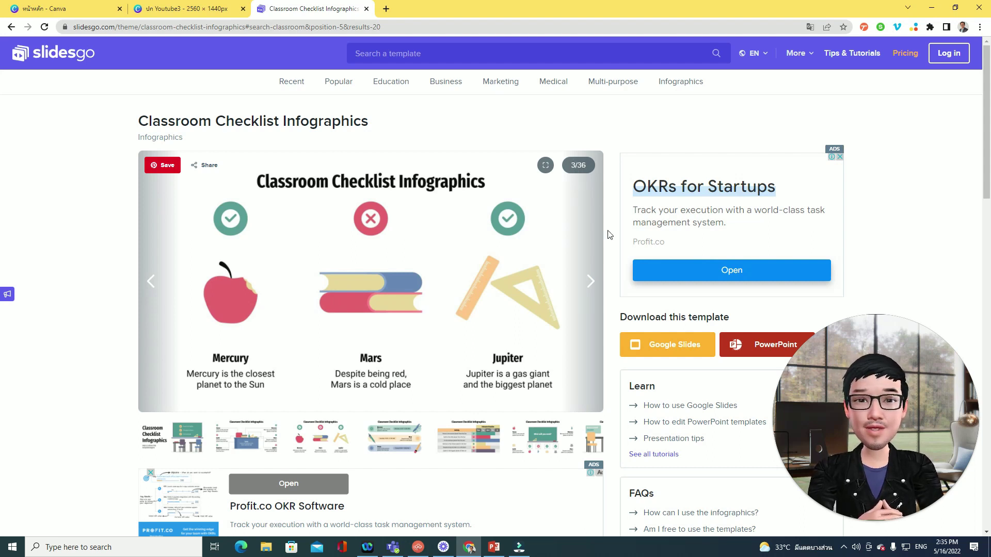
{"action": "left_click", "coordinate": [590, 284]}
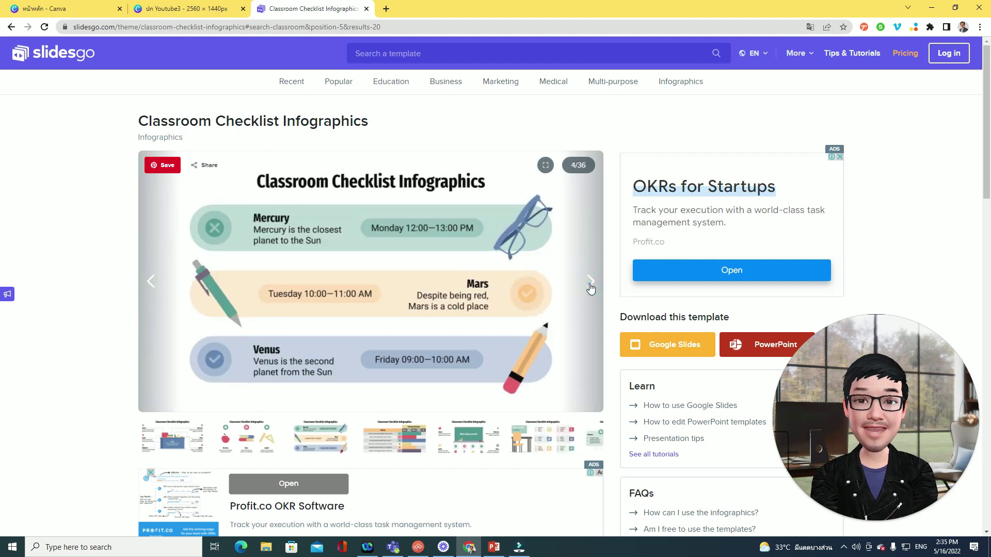
{"action": "left_click", "coordinate": [591, 285]}
{"action": "left_click", "coordinate": [590, 284]}
{"action": "left_click", "coordinate": [590, 284]}
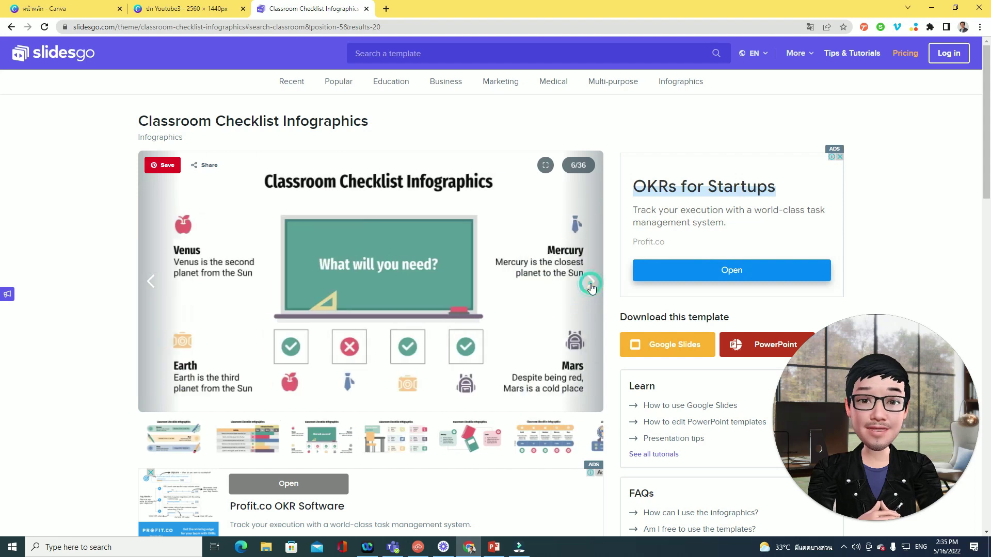
{"action": "left_click", "coordinate": [590, 285]}
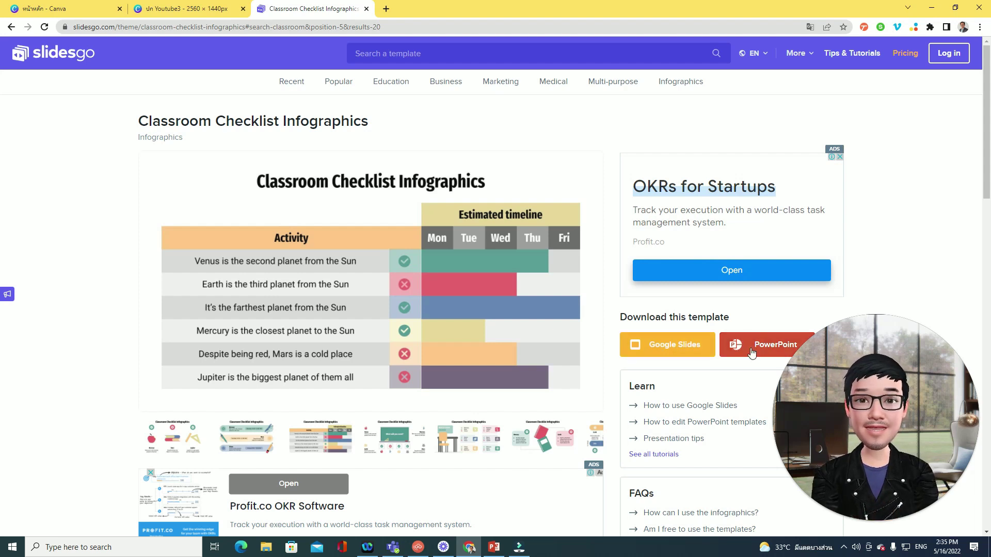
Choose the Google Slides download and make a copy of Classroom Checklist Infographics
{"action": "left_click", "coordinate": [668, 355]}
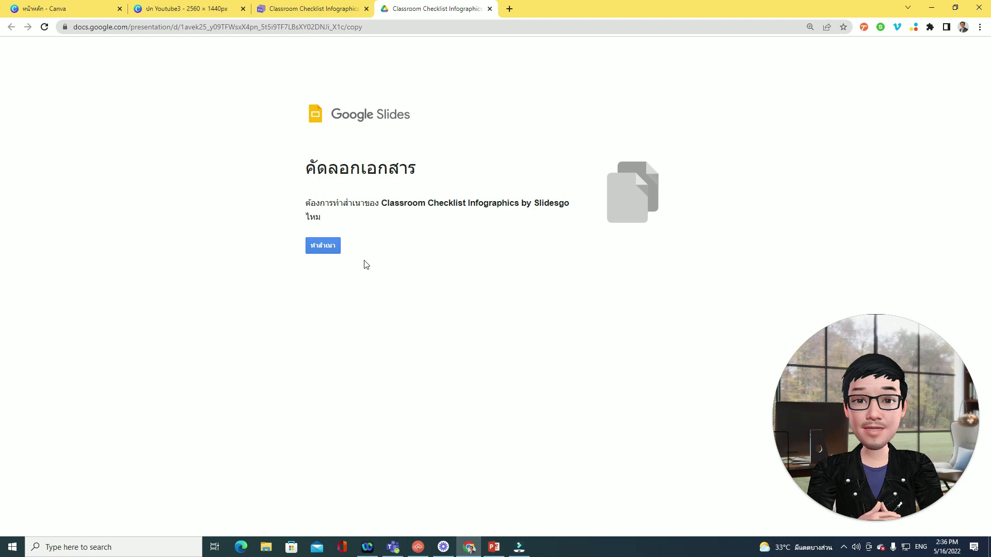
{"action": "left_click", "coordinate": [328, 250]}
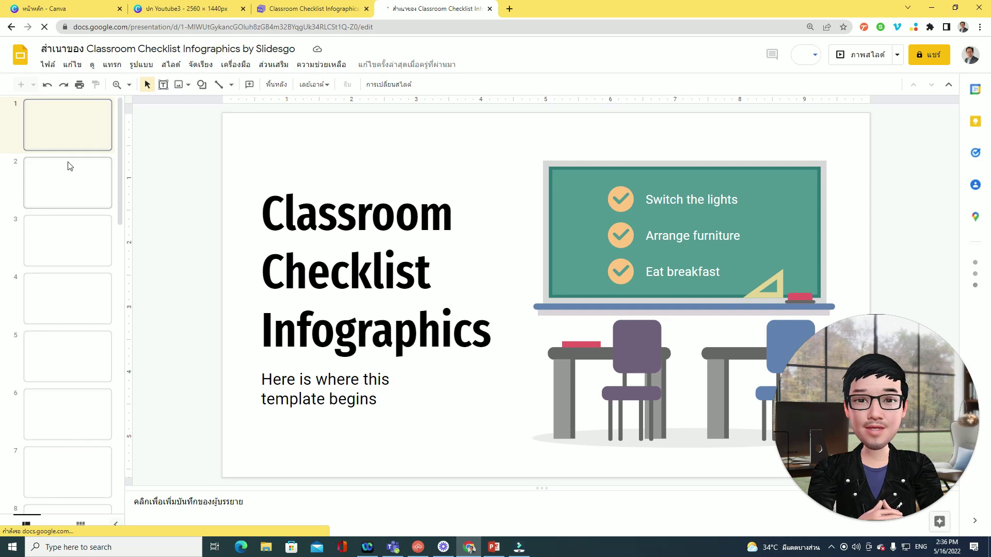
{"action": "left_click_drag", "start_coordinate": [122, 103], "coordinate": [120, 119]}
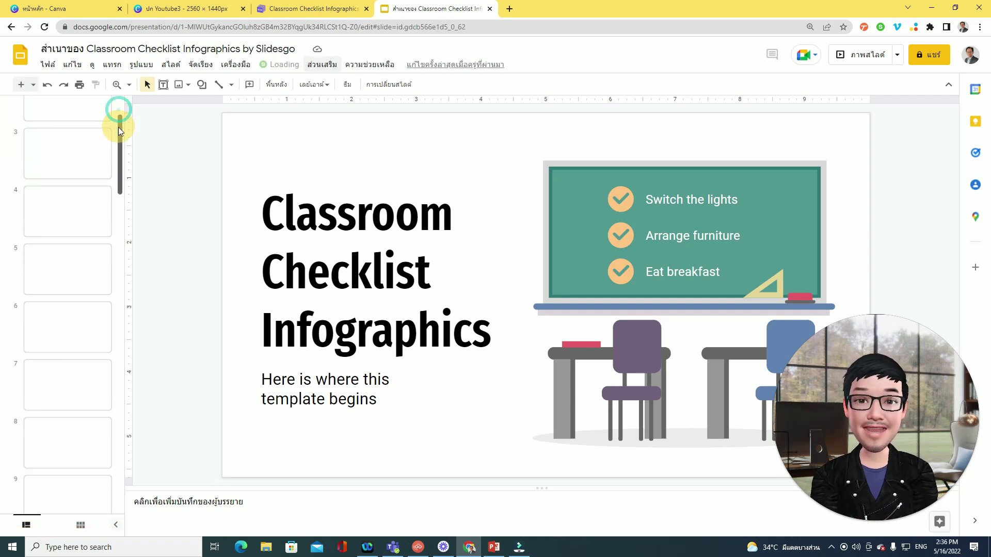
{"action": "scroll", "coordinate": [67, 139], "scroll_direction": "up", "scroll_amount": 2}
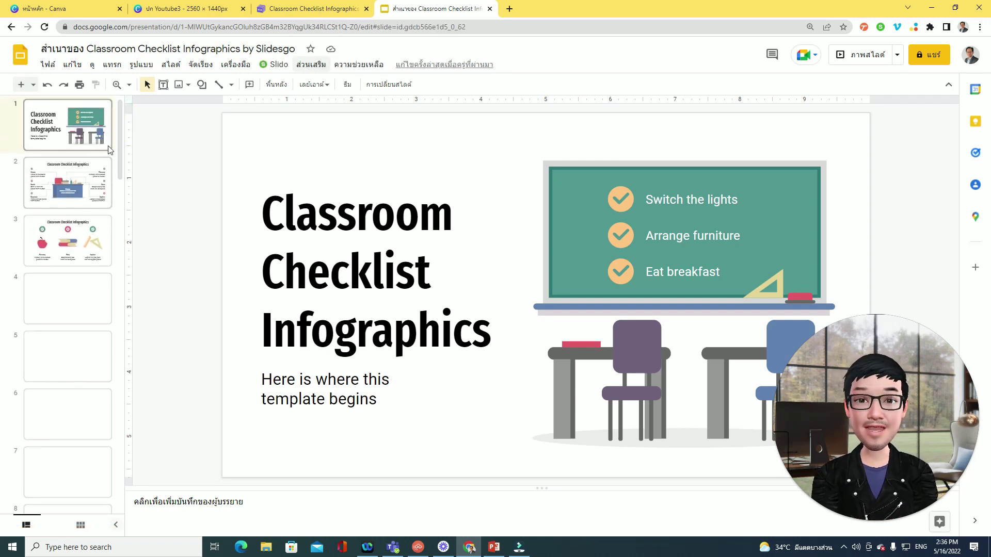
{"action": "left_click", "coordinate": [82, 183]}
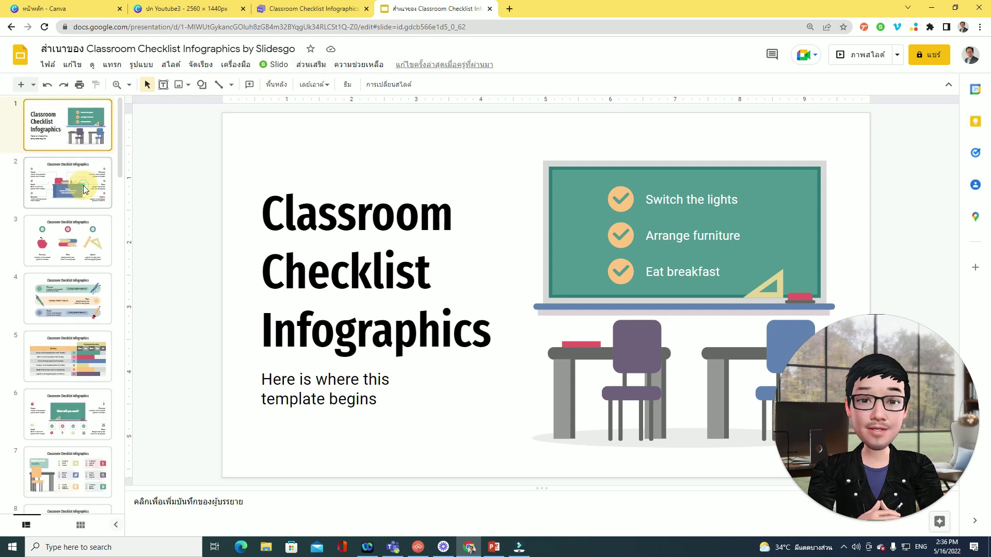
{"action": "left_click", "coordinate": [103, 251]}
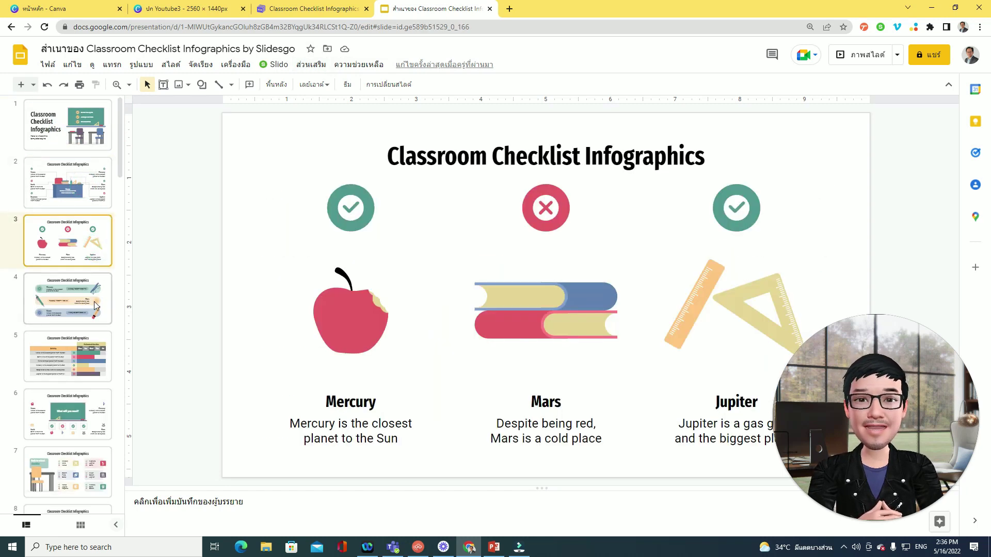
{"action": "left_click", "coordinate": [94, 302]}
{"action": "left_click", "coordinate": [86, 348]}
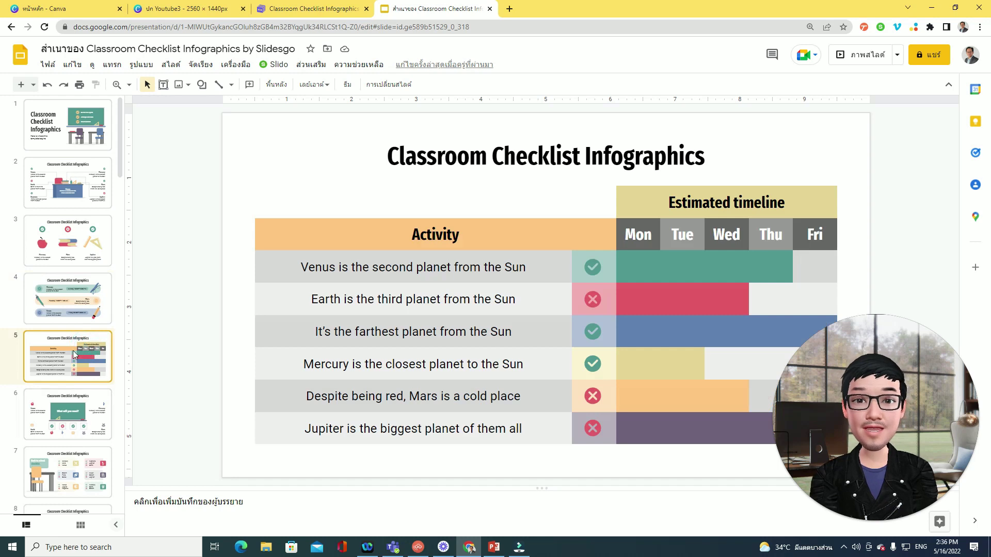
{"action": "scroll", "coordinate": [75, 354], "scroll_direction": "down", "scroll_amount": 2}
{"action": "scroll", "coordinate": [74, 354], "scroll_direction": "down", "scroll_amount": 1}
{"action": "scroll", "coordinate": [74, 354], "scroll_direction": "up", "scroll_amount": 3}
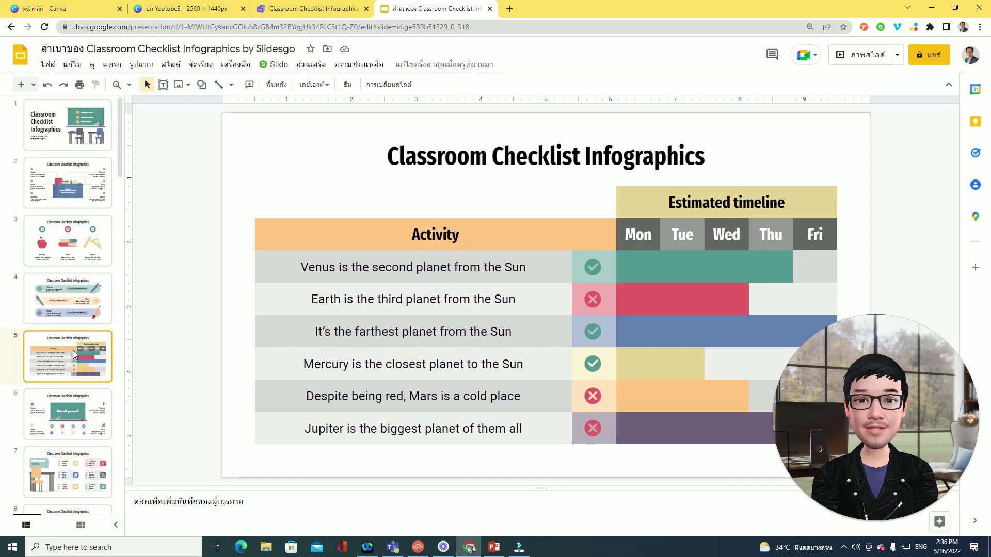
{"action": "left_click", "coordinate": [62, 135]}
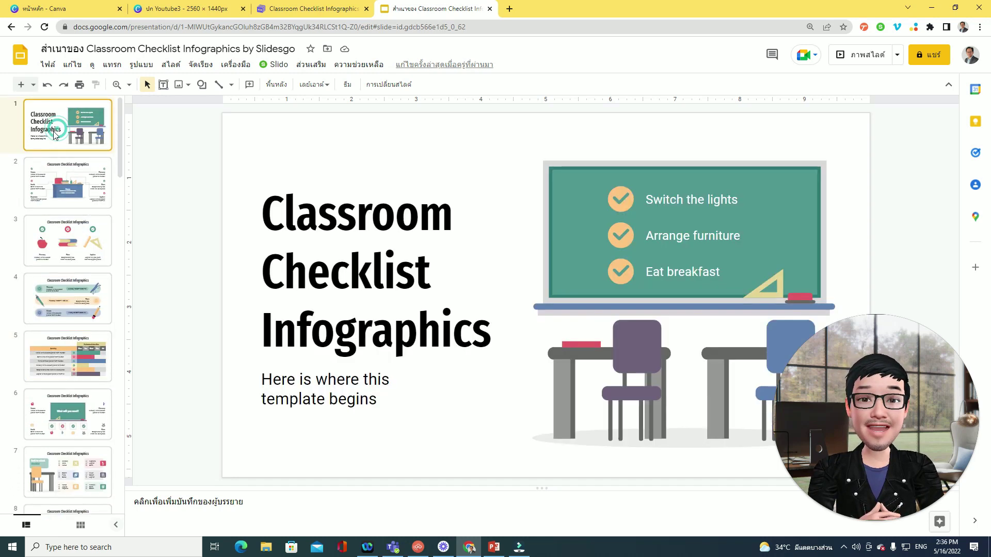
{"action": "left_click", "coordinate": [356, 222]}
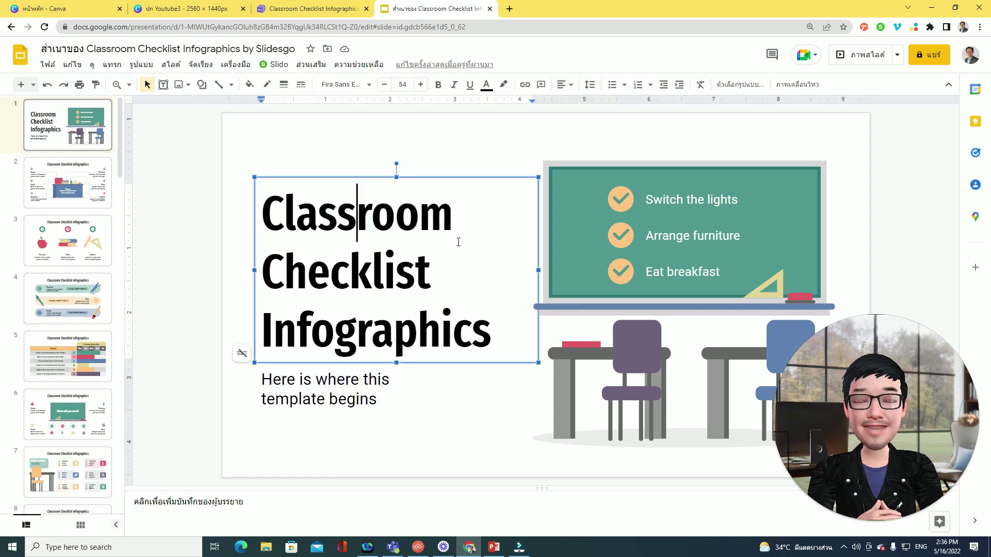
Replace 'Checklist' in the title with Thai ห้องเรียน, keeping Infographics on its own line
{"action": "left_click_drag", "start_coordinate": [456, 280], "coordinate": [264, 277]}
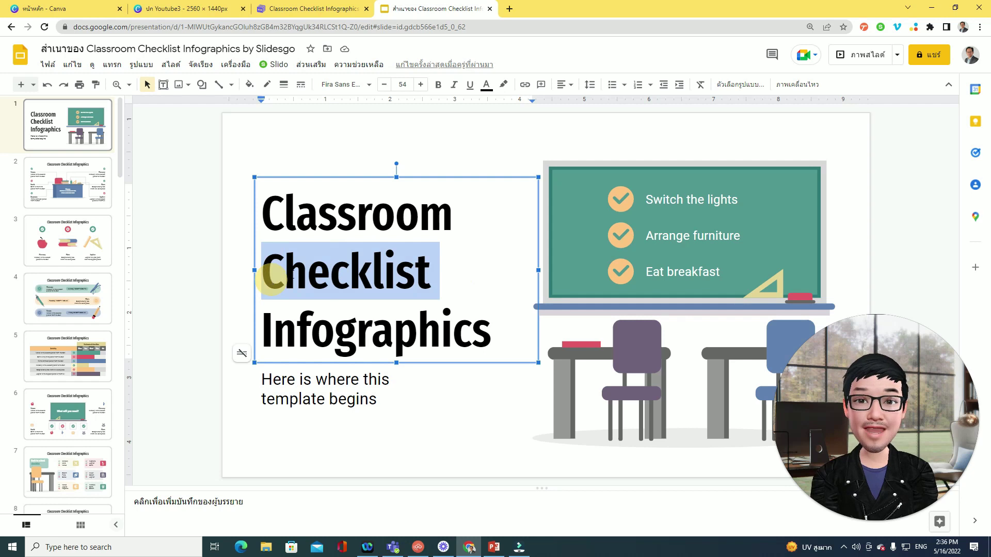
{"action": "key", "text": "BackSpace"}
{"action": "key", "text": "grave"}
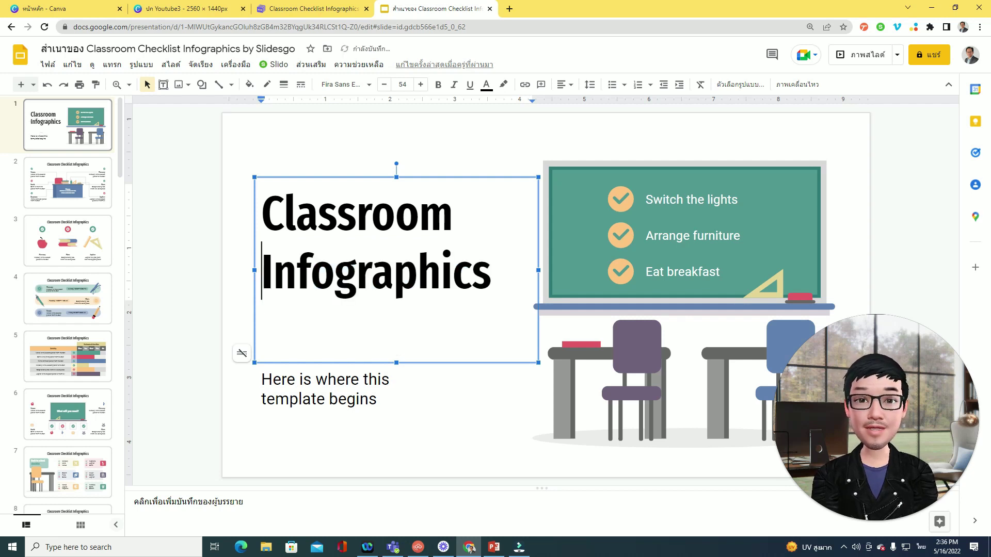
{"action": "type", "text": "ห้องเย"}
{"action": "key", "text": "BackSpace"}
{"action": "key", "text": "BackSpace"}
{"action": "type", "text": "เ"}
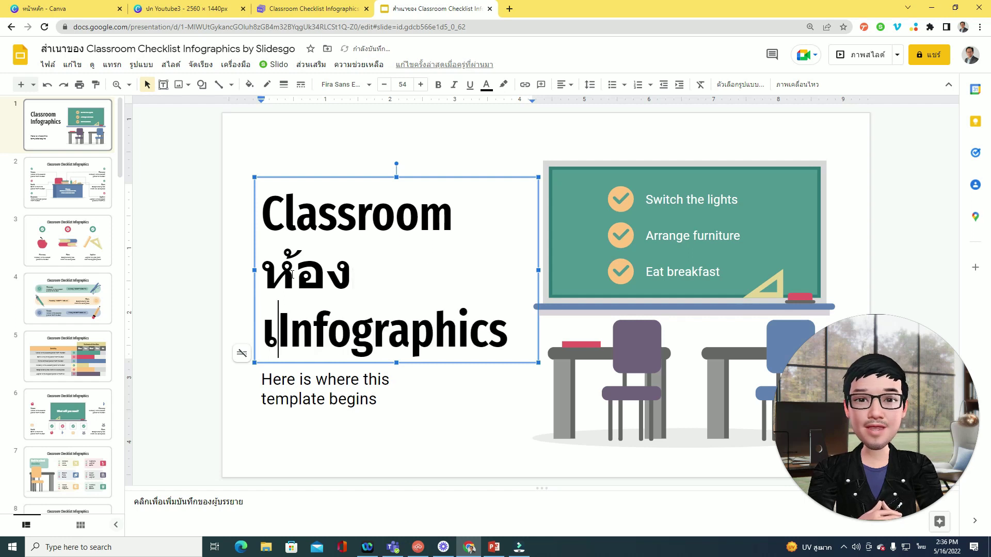
{"action": "type", "text": "รียน"}
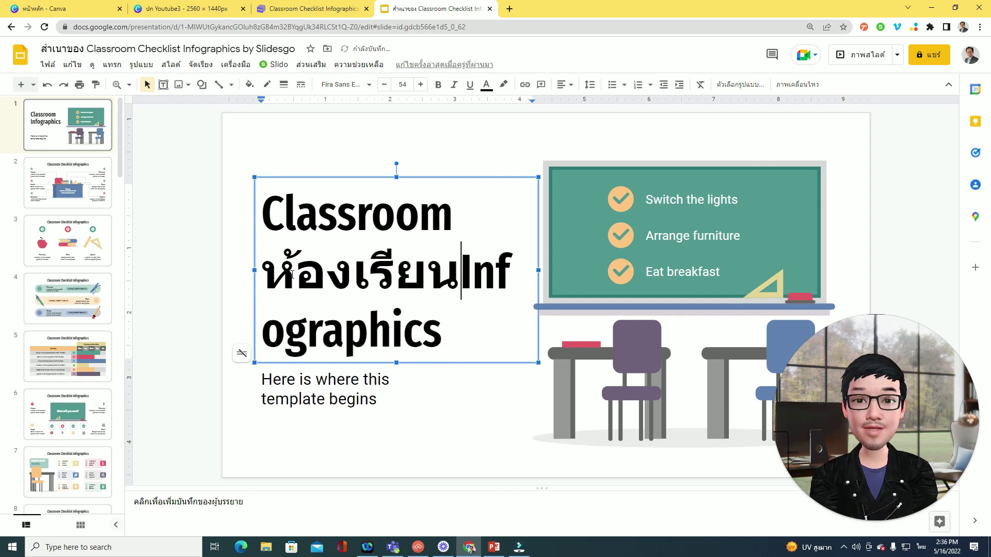
{"action": "key", "text": "Return"}
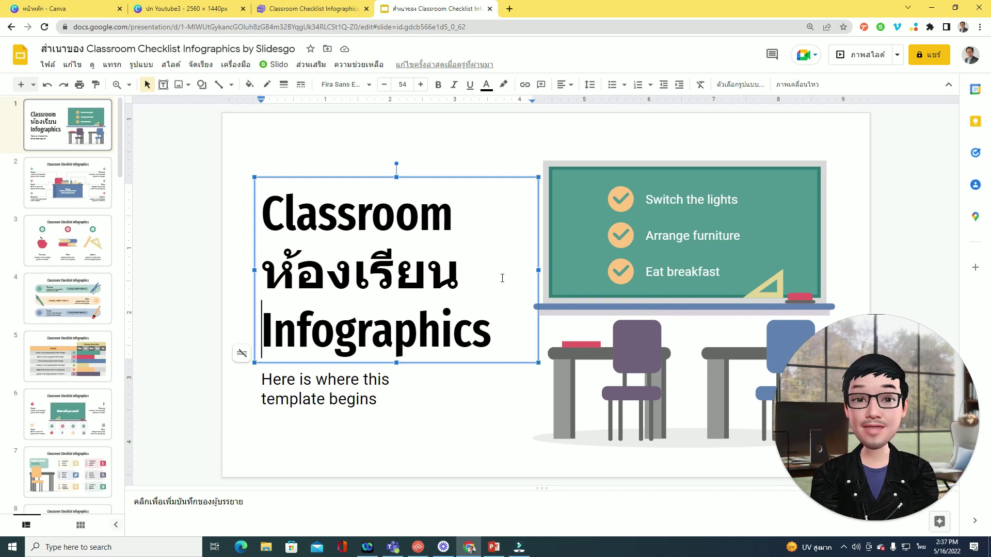
{"action": "left_click", "coordinate": [198, 222]}
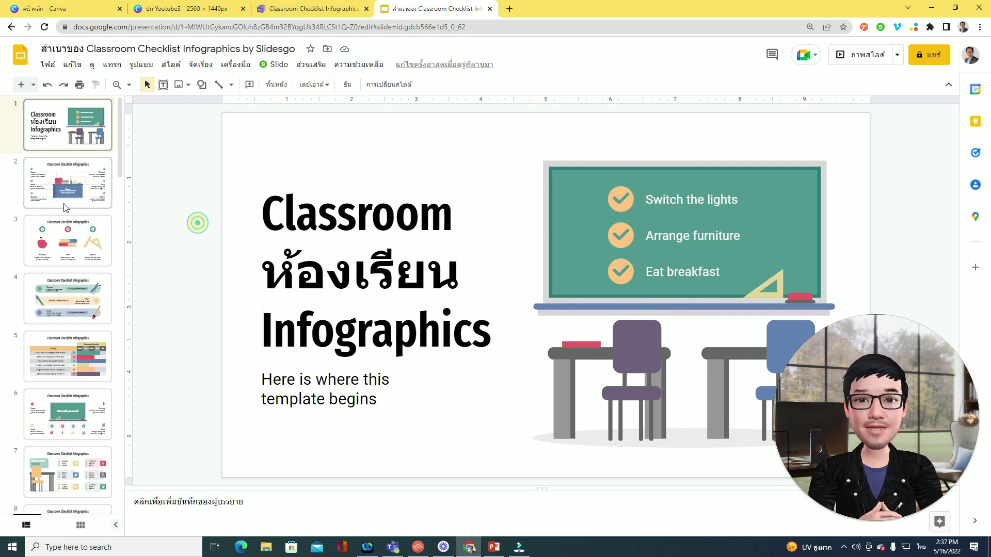
Look through the following slides, then return to the Slidesgo template page
{"action": "left_click", "coordinate": [87, 242]}
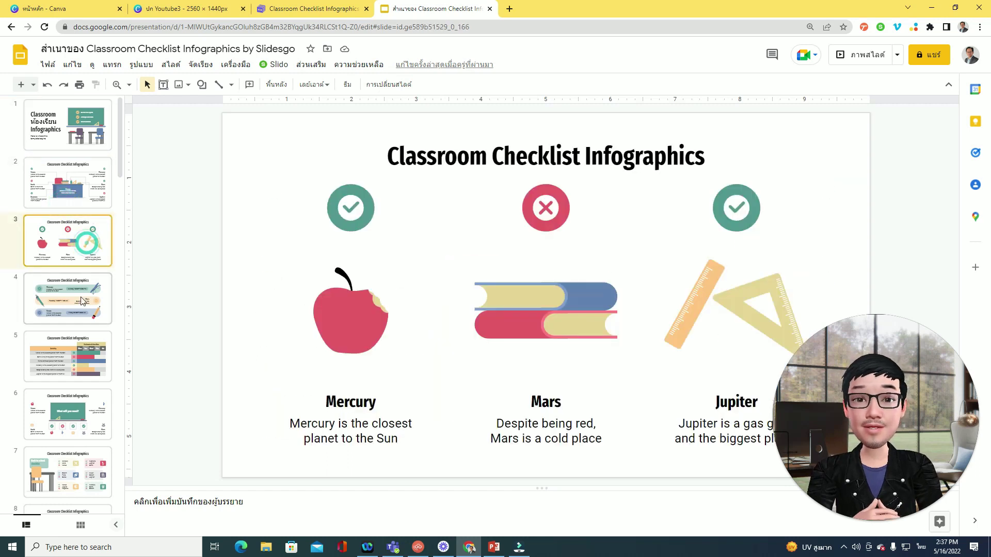
{"action": "left_click", "coordinate": [80, 296]}
{"action": "scroll", "coordinate": [81, 337], "scroll_direction": "down", "scroll_amount": 1}
{"action": "scroll", "coordinate": [82, 338], "scroll_direction": "down", "scroll_amount": 3}
{"action": "scroll", "coordinate": [81, 338], "scroll_direction": "down", "scroll_amount": 3}
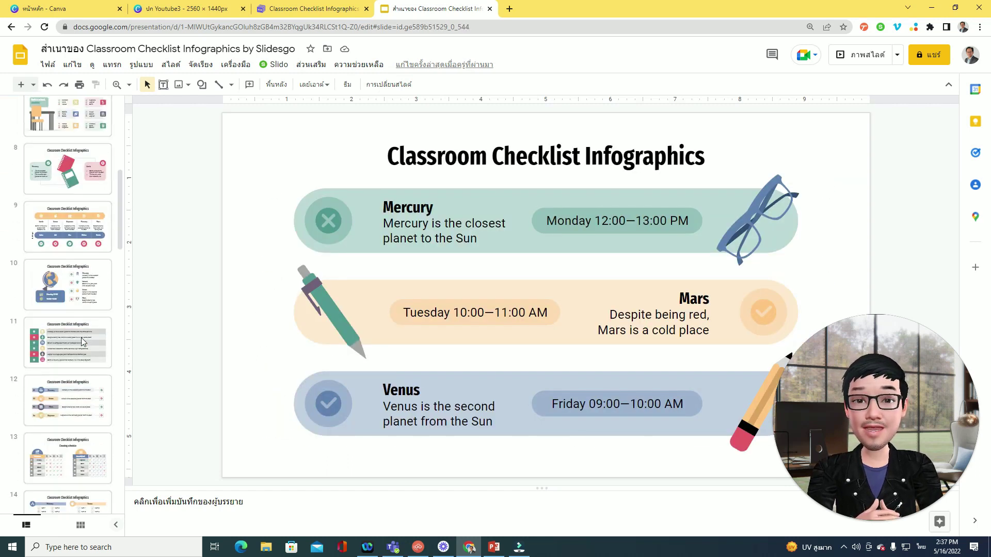
{"action": "scroll", "coordinate": [82, 337], "scroll_direction": "down", "scroll_amount": 2}
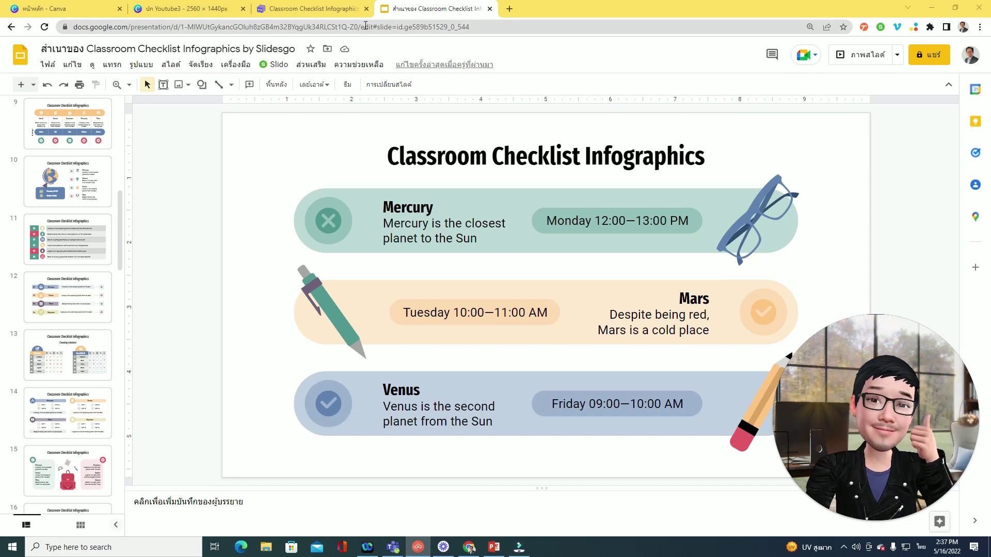
{"action": "left_click", "coordinate": [295, 11]}
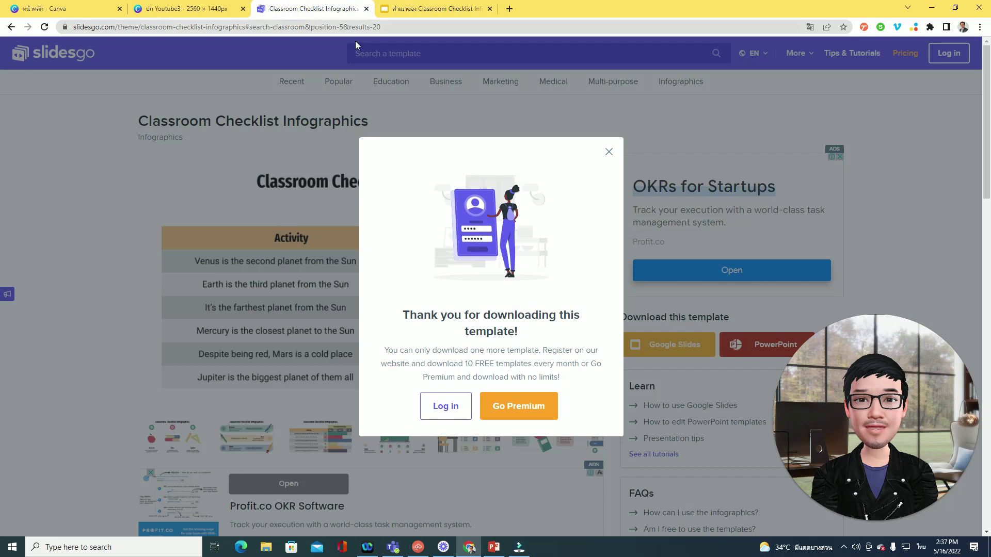
Dismiss the 'Thank you for downloading' message on the Slidesgo page
{"action": "left_click", "coordinate": [608, 151]}
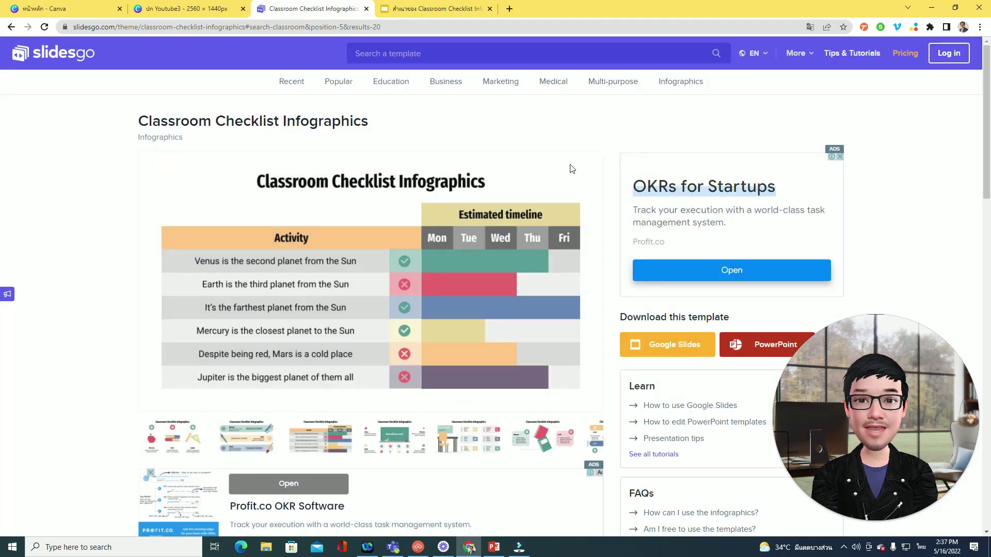
{"action": "scroll", "coordinate": [570, 166], "scroll_direction": "down", "scroll_amount": 6}
{"action": "scroll", "coordinate": [571, 170], "scroll_direction": "up", "scroll_amount": 1}
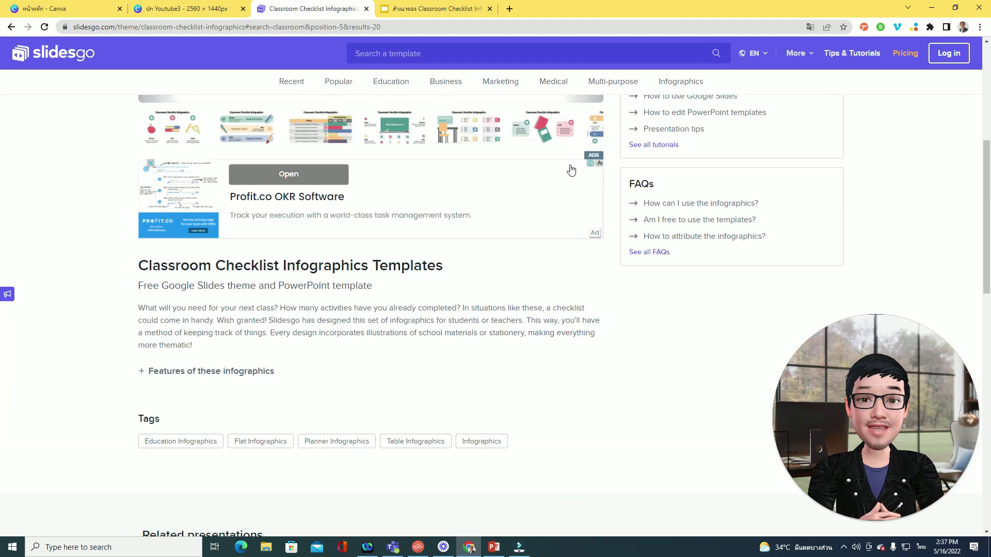
{"action": "scroll", "coordinate": [571, 170], "scroll_direction": "up", "scroll_amount": 5}
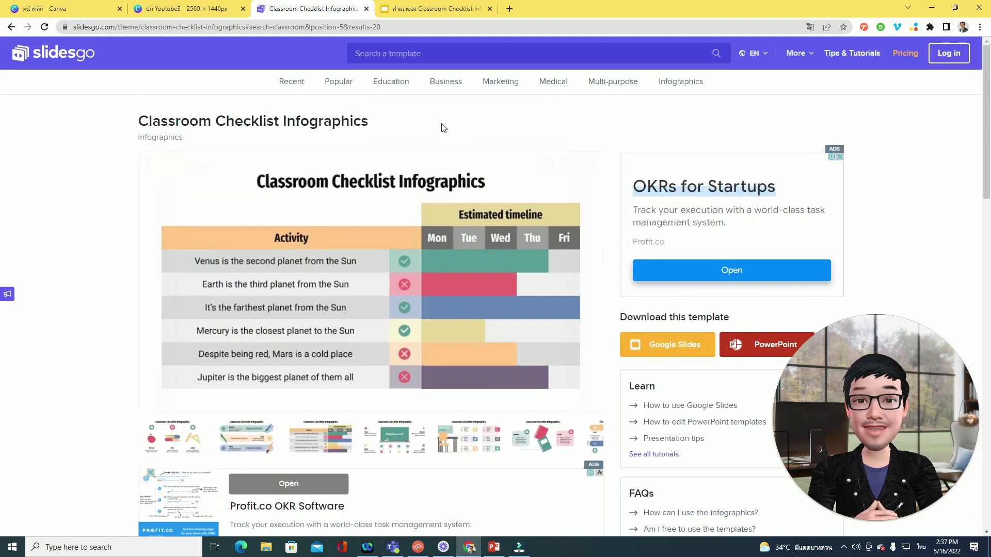
Open the Popular templates page and briefly view the More list of related sites
{"action": "left_click", "coordinate": [337, 83]}
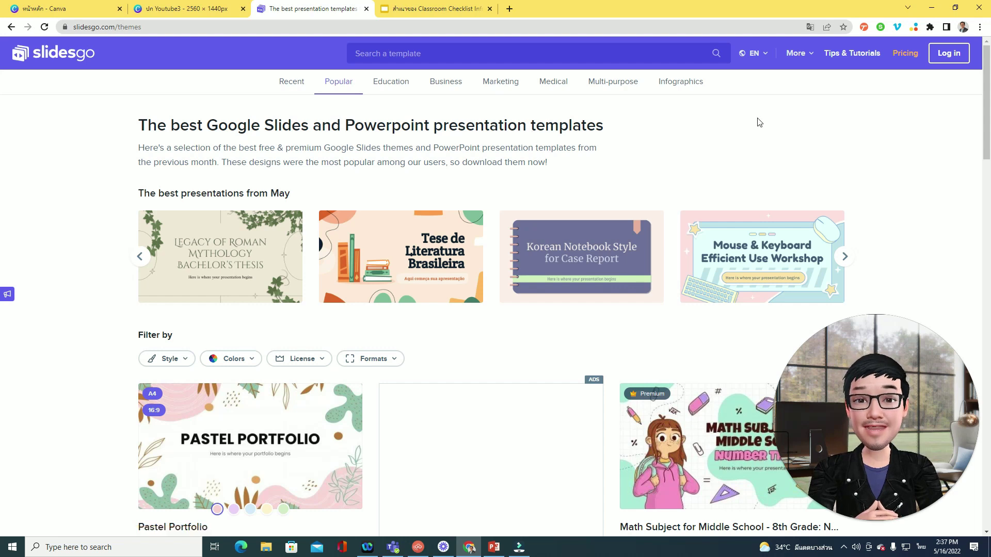
{"action": "left_click", "coordinate": [810, 54]}
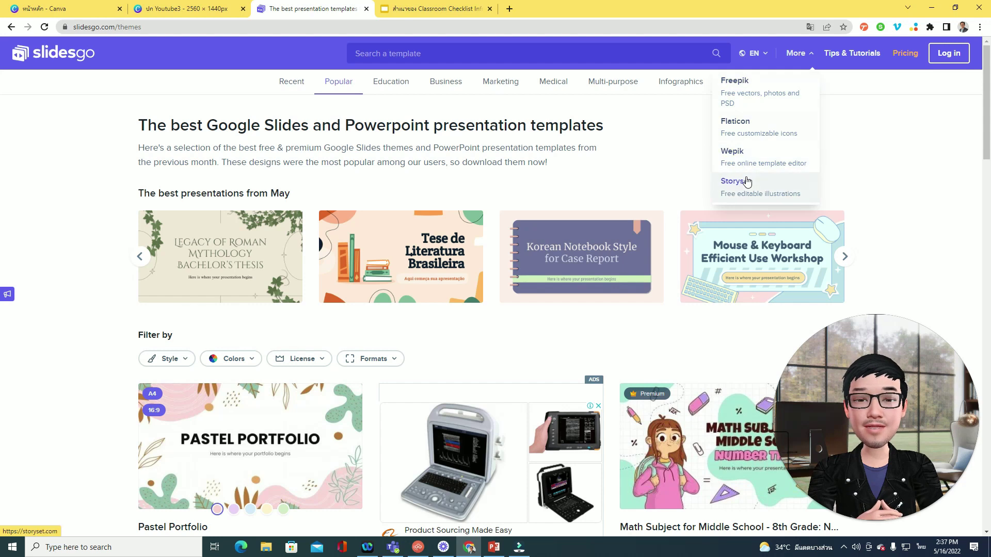
{"action": "left_click", "coordinate": [660, 180]}
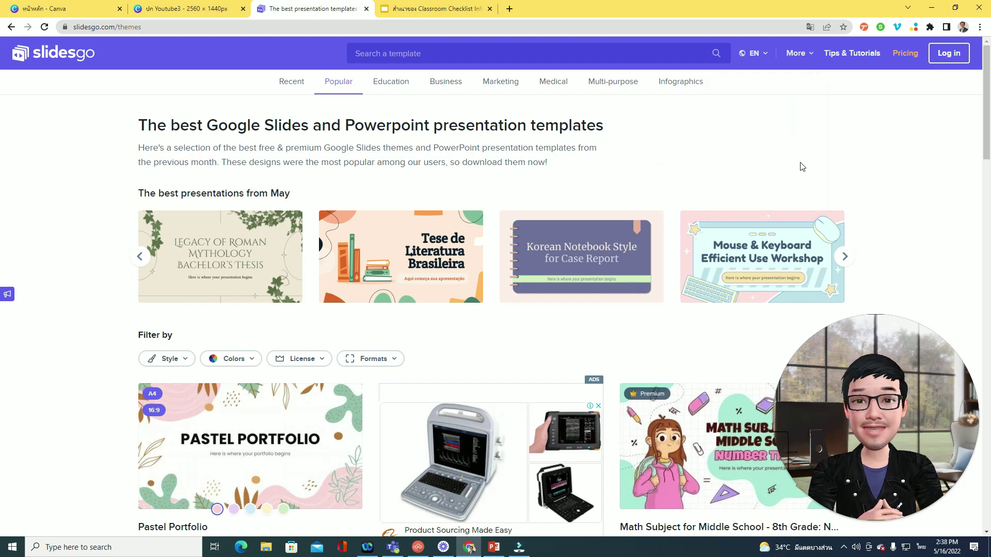